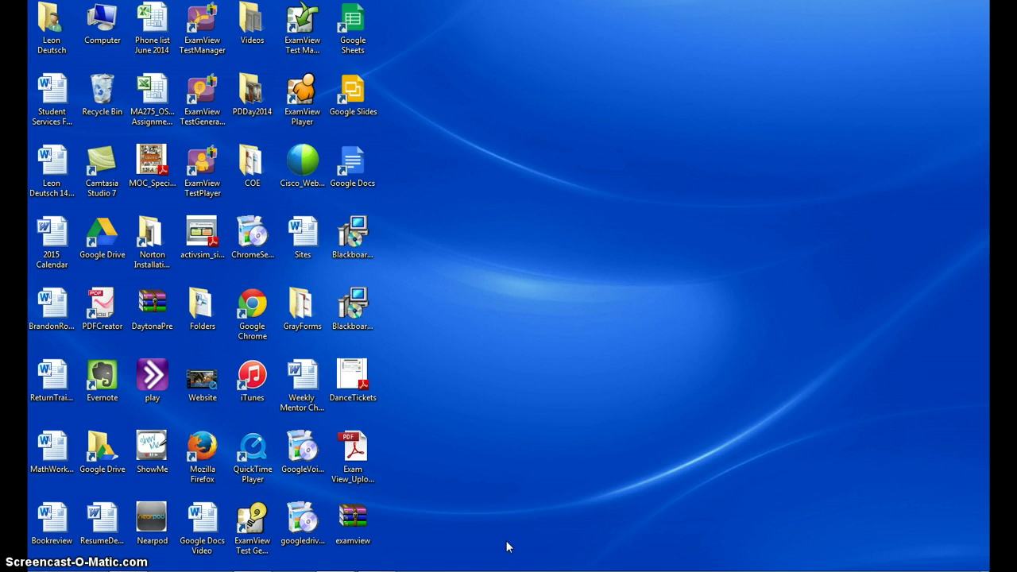
Step: Move the ExamView Test Generator desktop shortcut to a new spot among the icons
drag(256, 526, 488, 302)
drag(375, 244, 520, 228)
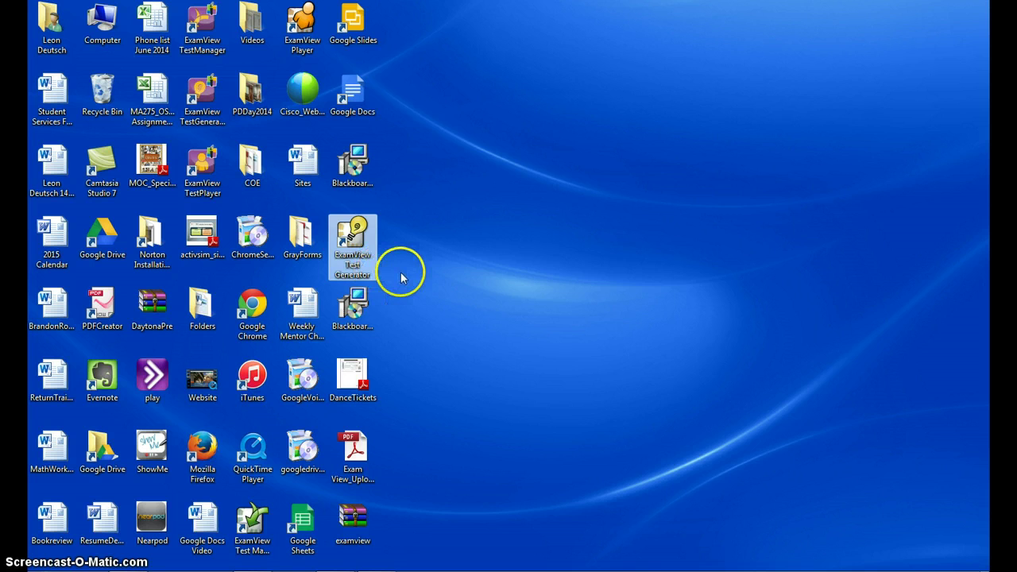
Step: Launch ExamView and create a new blank test titled 'Pre Test'
double_click(352, 255)
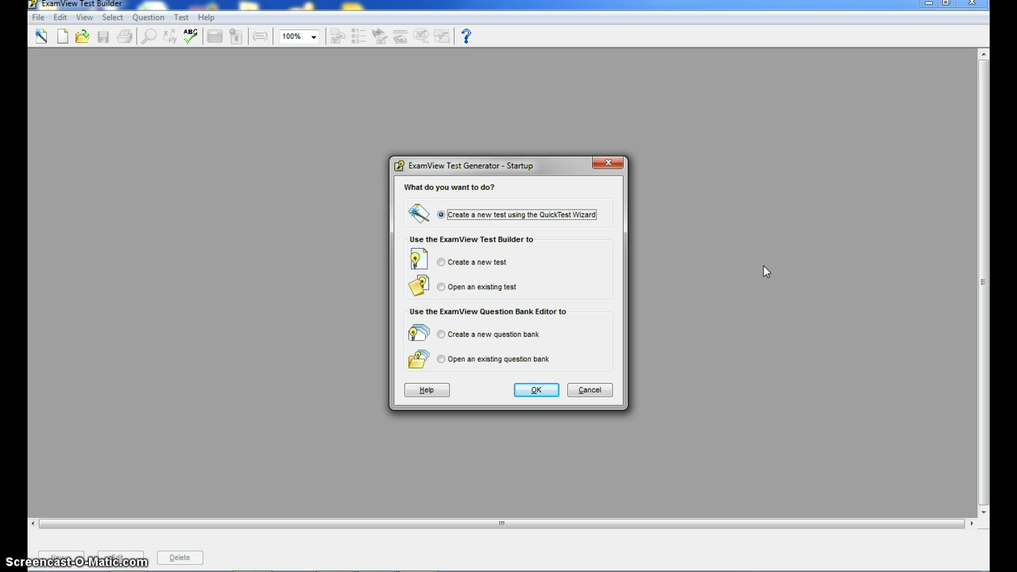
click(443, 263)
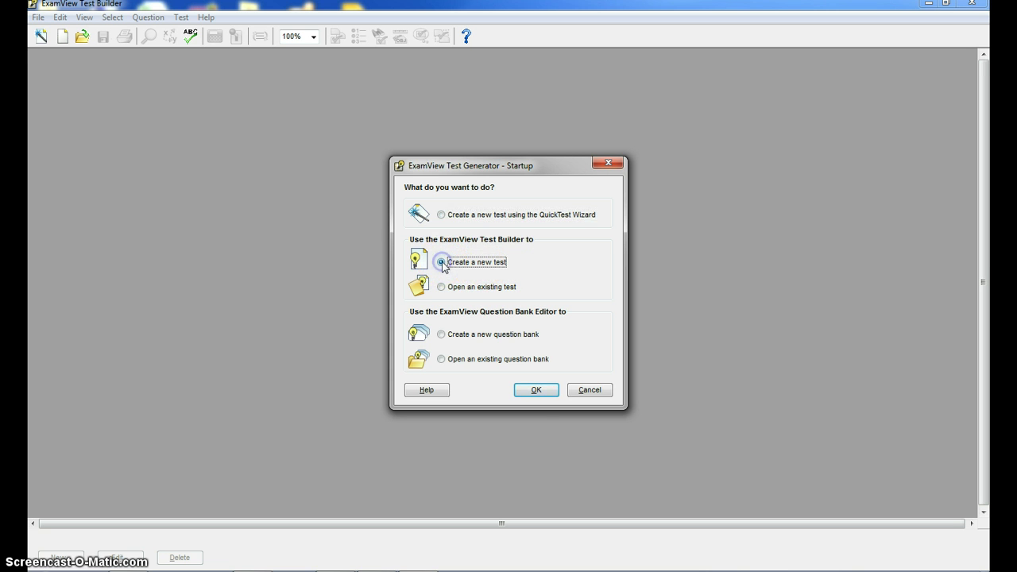
click(543, 395)
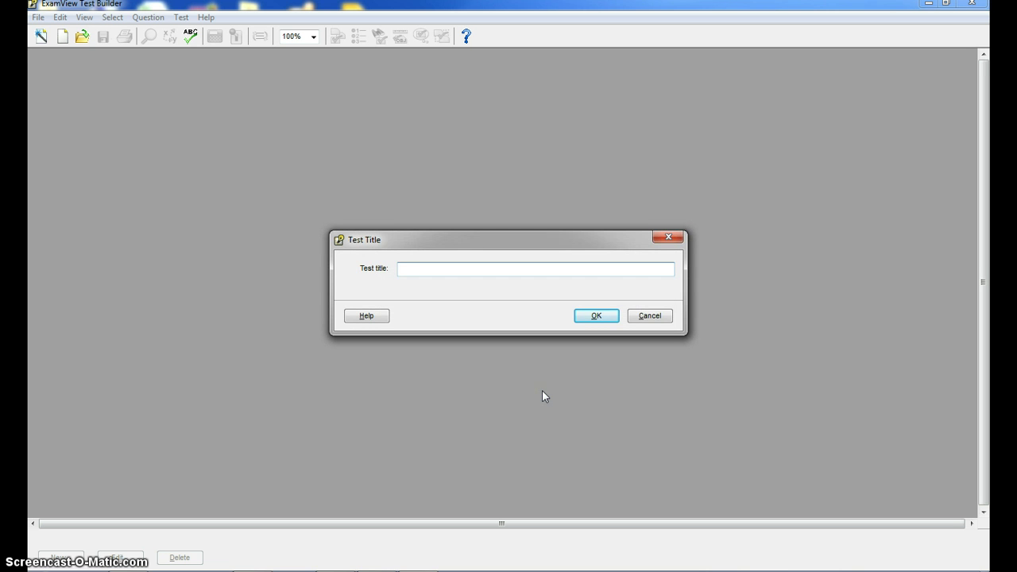
text(Pre Test)
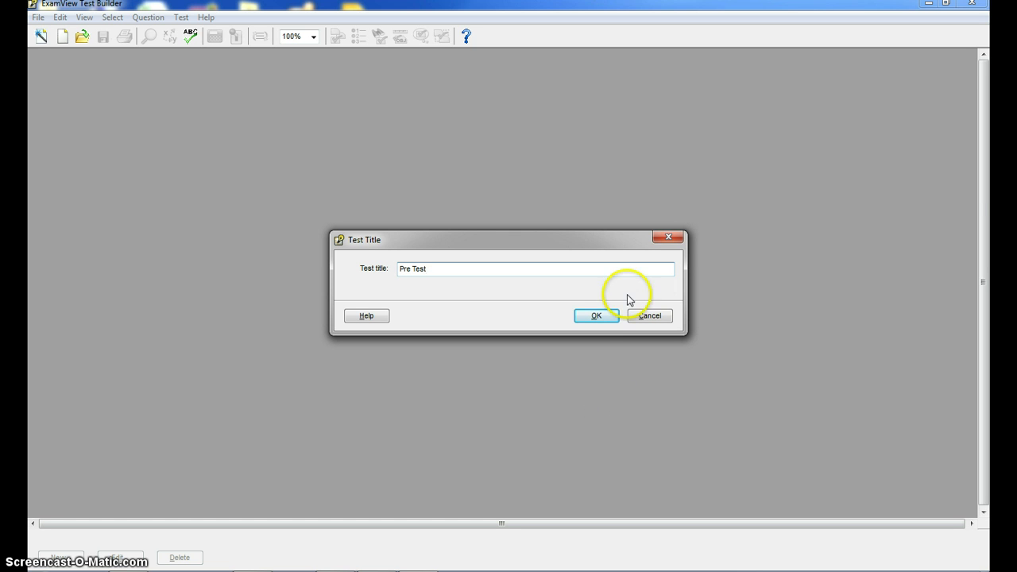
click(596, 314)
click(602, 359)
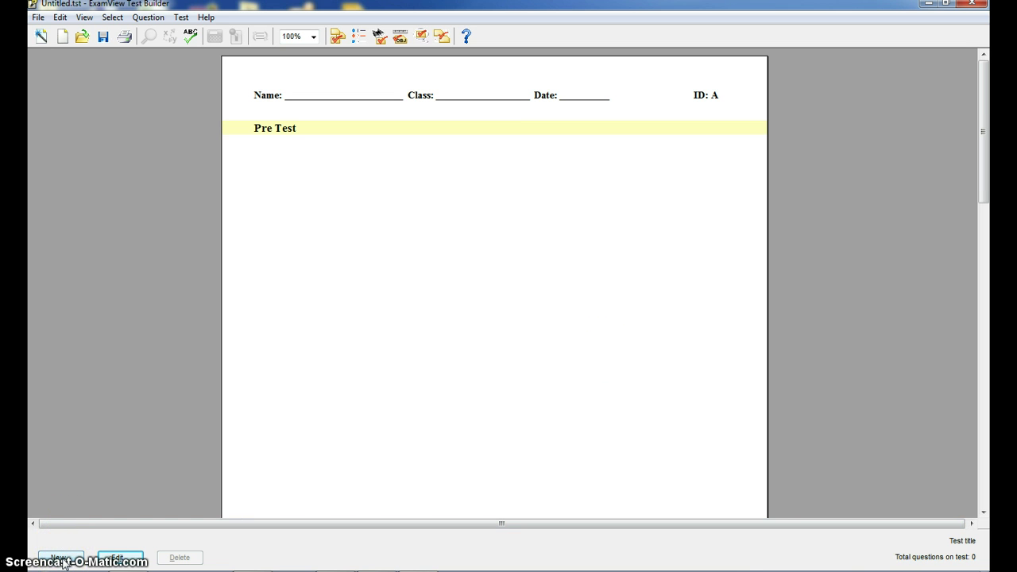
Step: Record a True/False question reading 'The sky is blue' with True as the answer
click(64, 561)
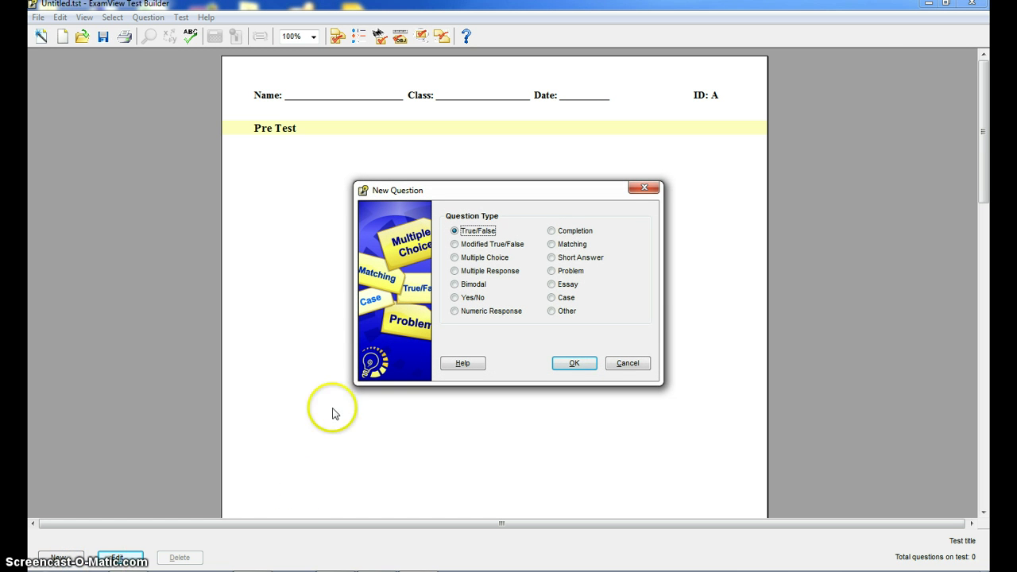
click(435, 328)
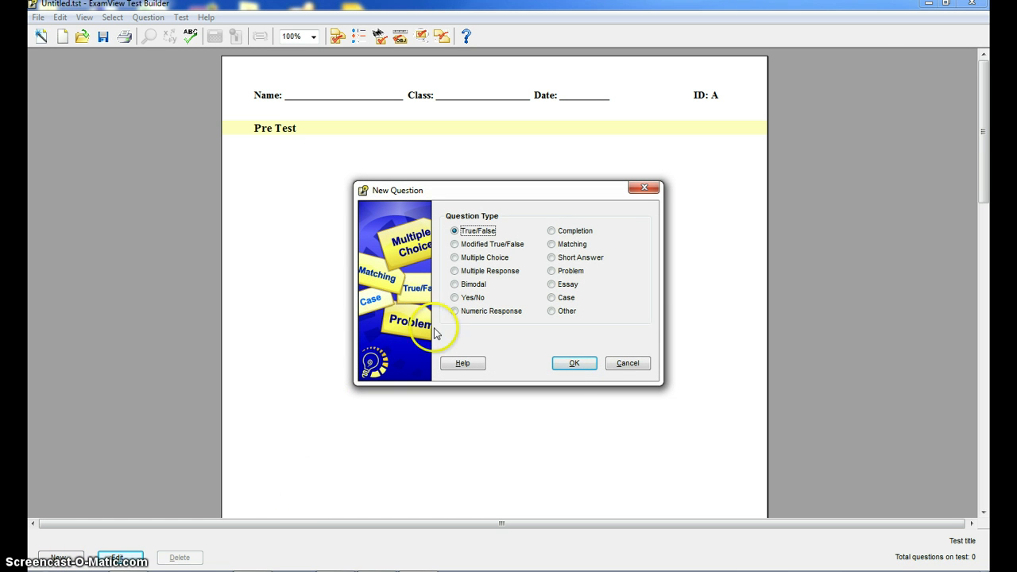
click(569, 429)
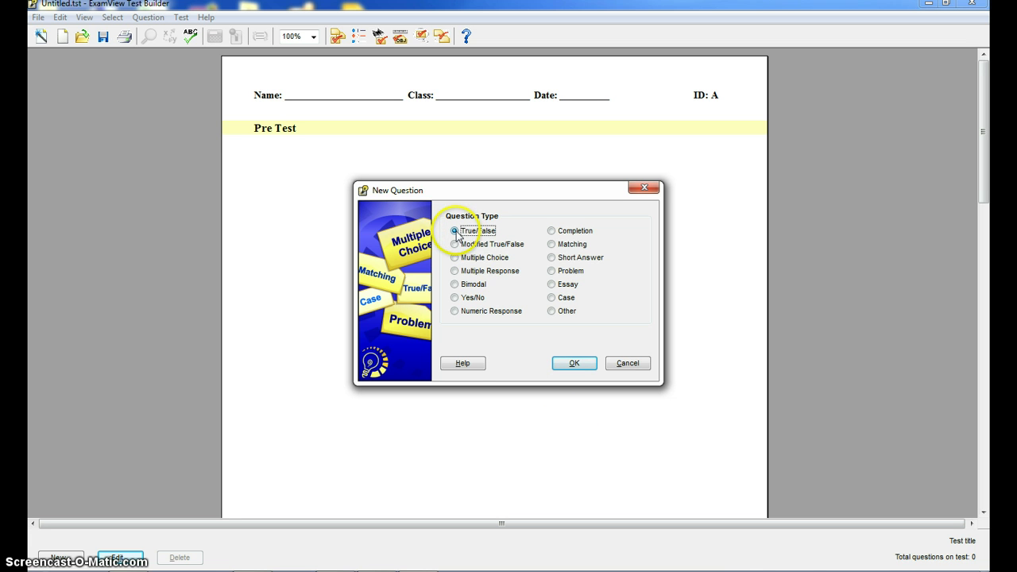
click(573, 364)
click(598, 319)
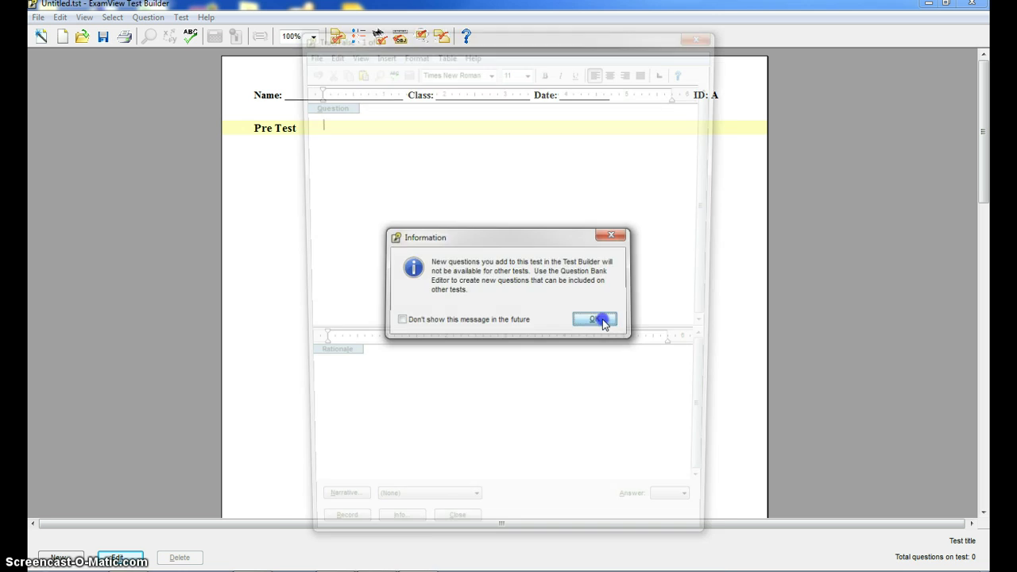
click(545, 227)
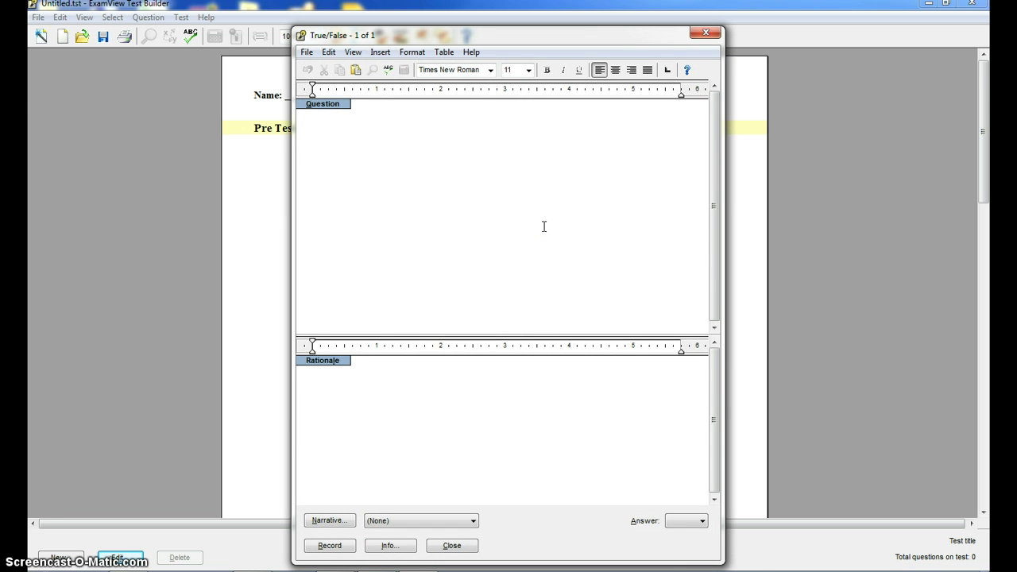
text(The sky is blue)
click(524, 362)
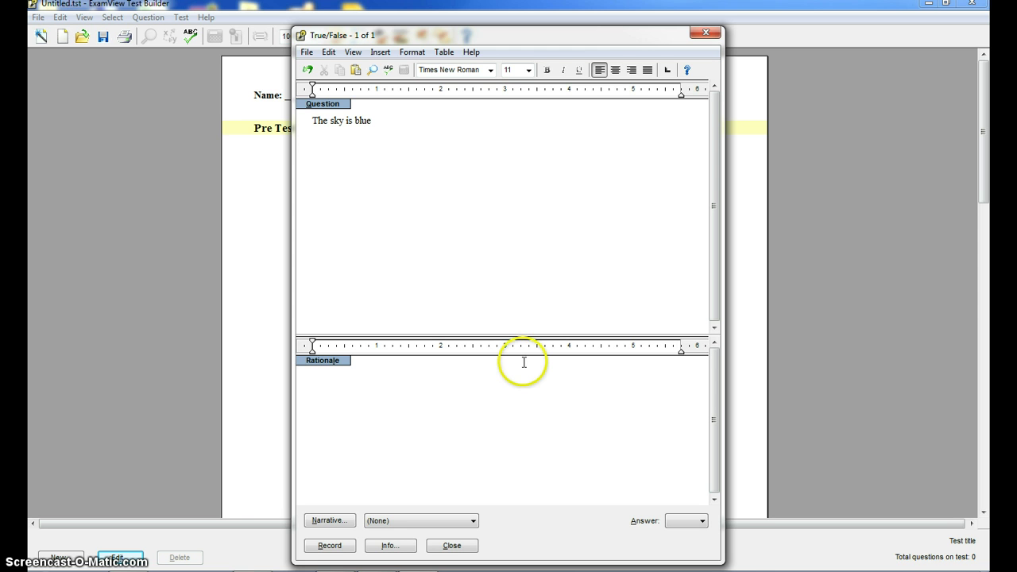
click(702, 521)
click(689, 534)
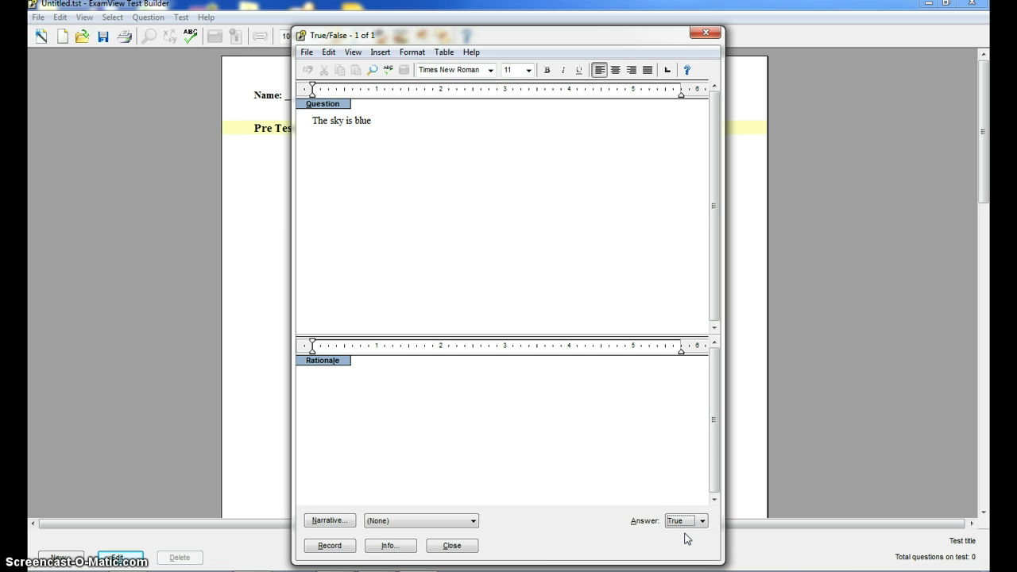
click(332, 546)
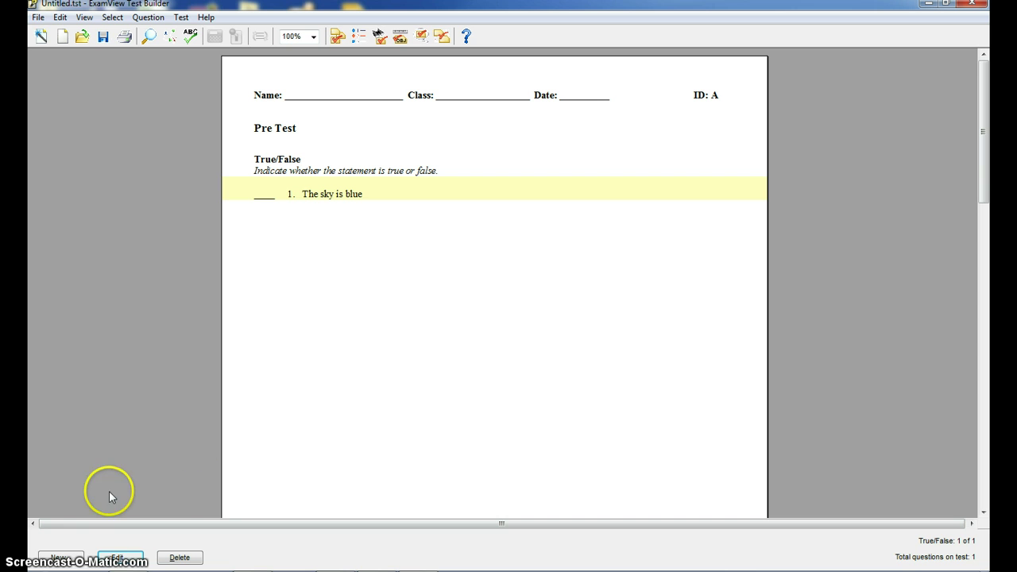
Step: Start a new Multiple Choice question in the Pre Test
click(60, 558)
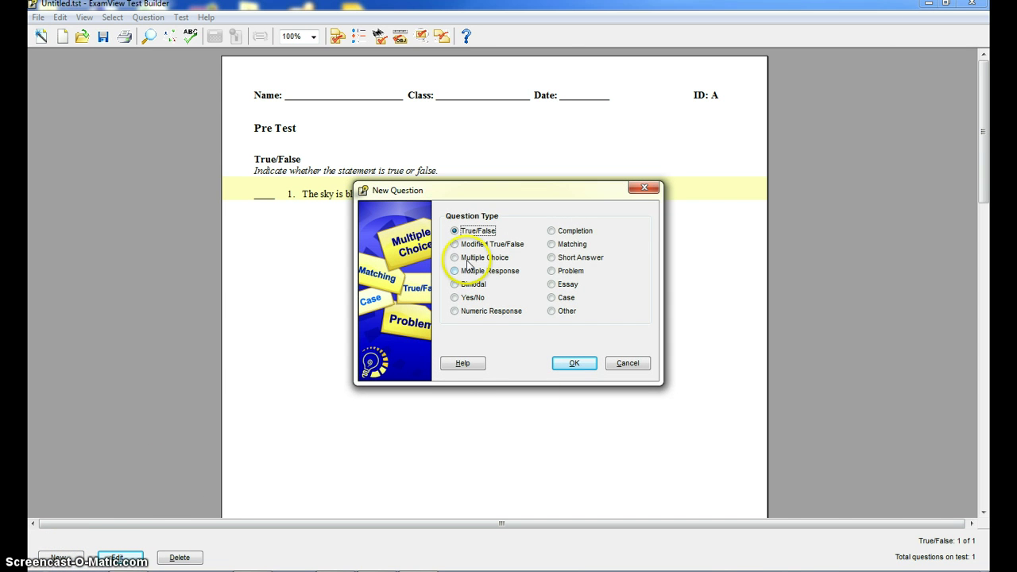
click(471, 258)
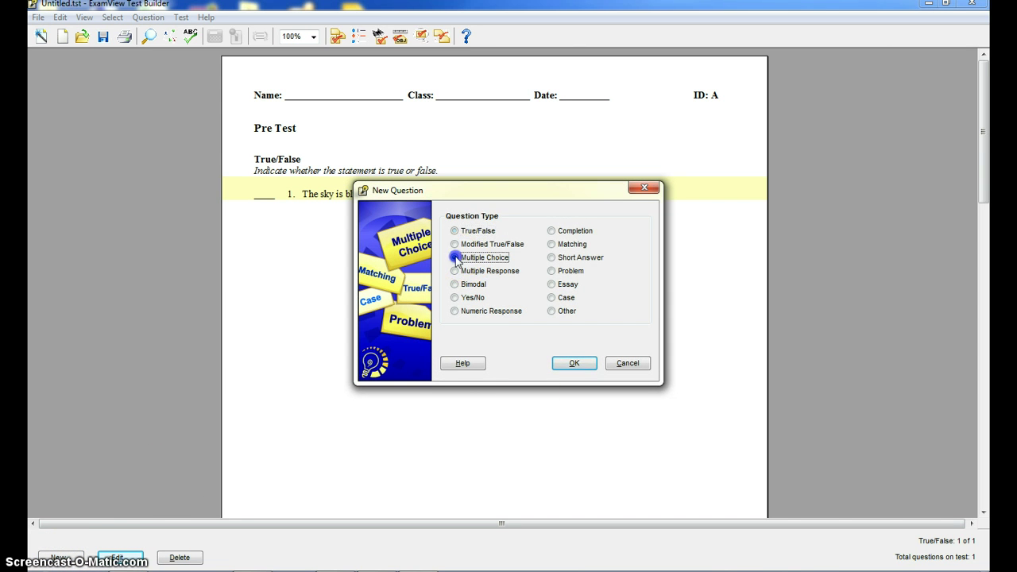
click(572, 364)
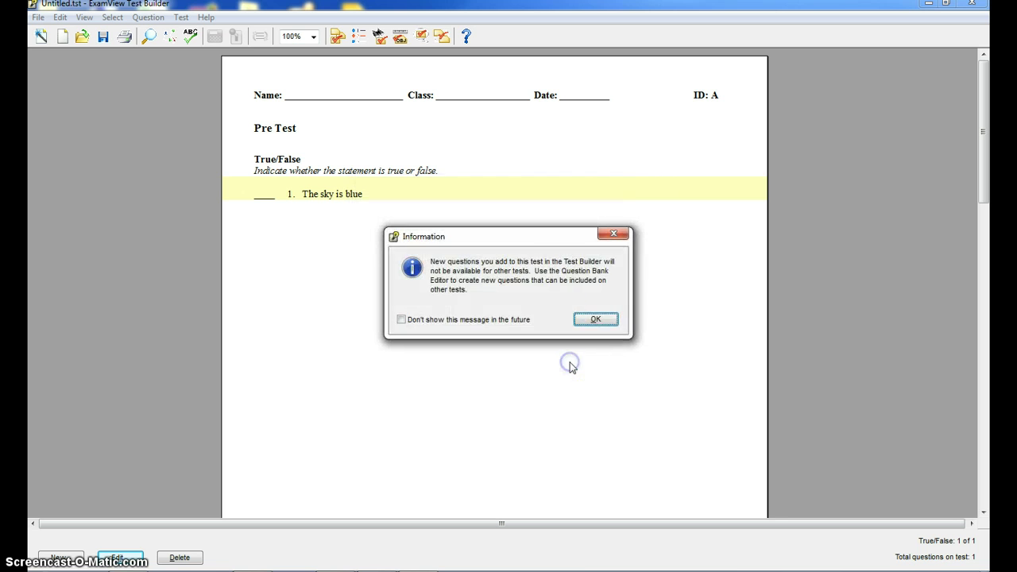
click(596, 318)
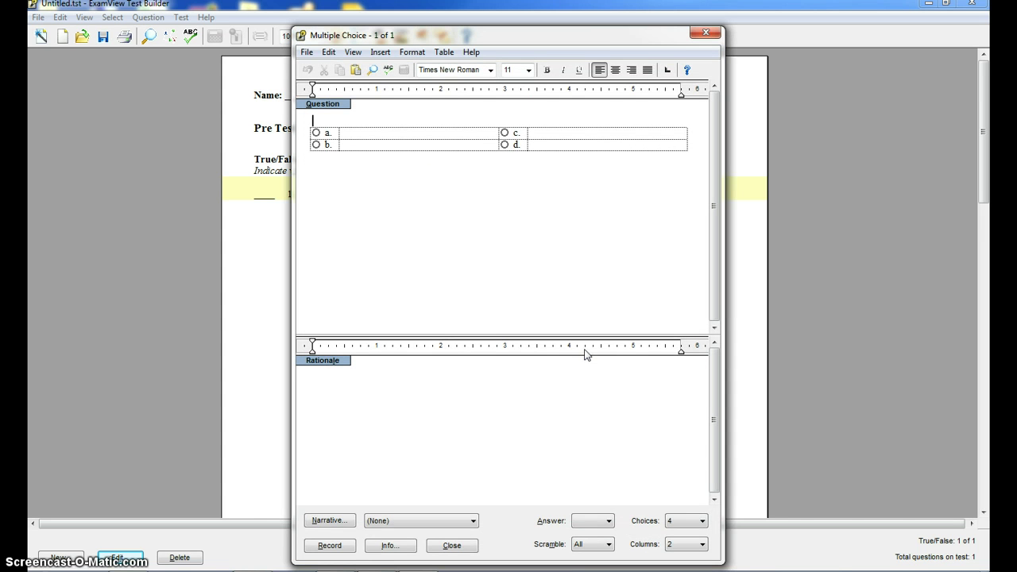
drag(585, 354, 598, 420)
click(751, 401)
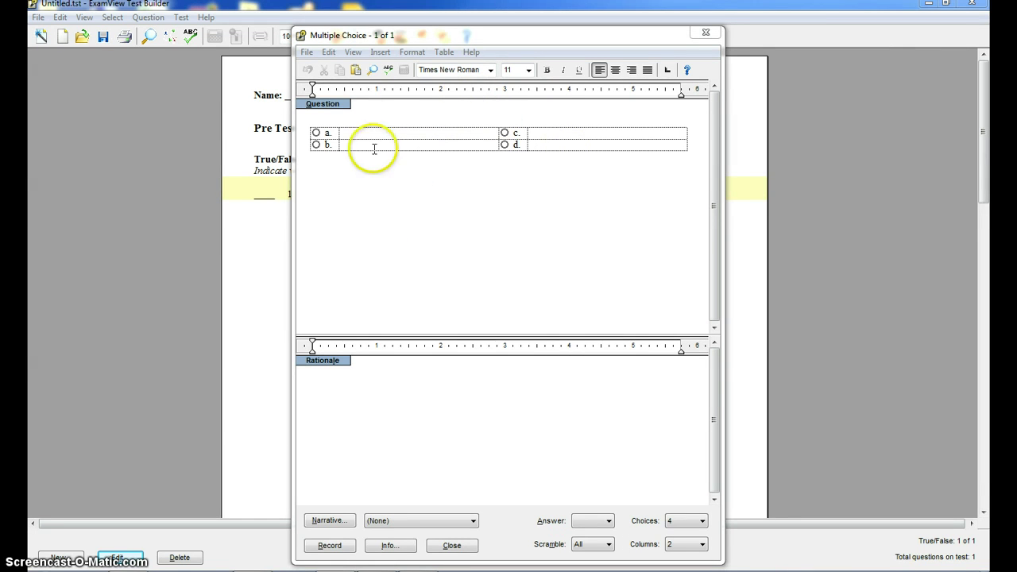
Step: Paste the disease-progression question stem and remove its '1.' numbering
click(352, 118)
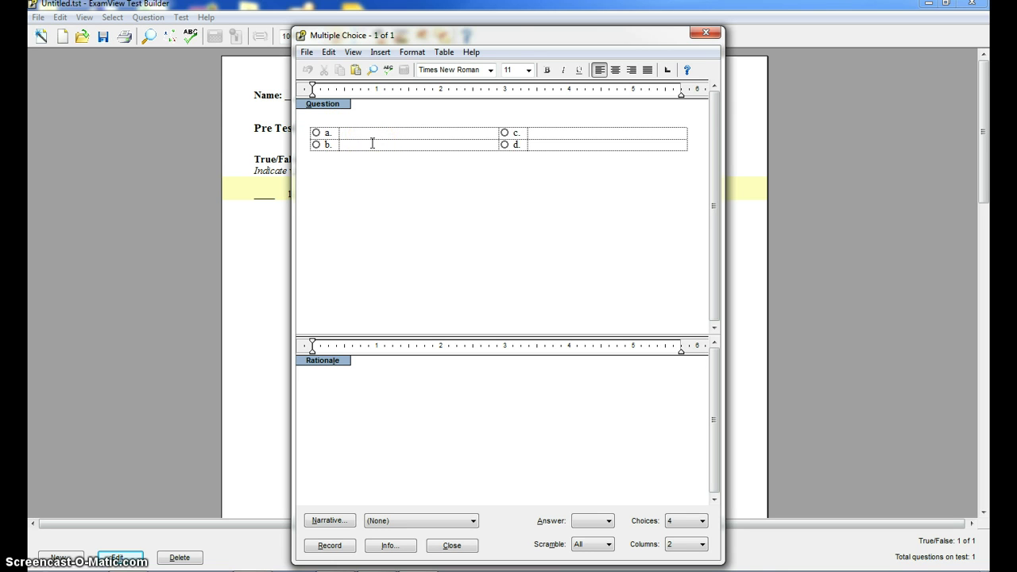
text(The term that describes how a particular disease progresses is:)
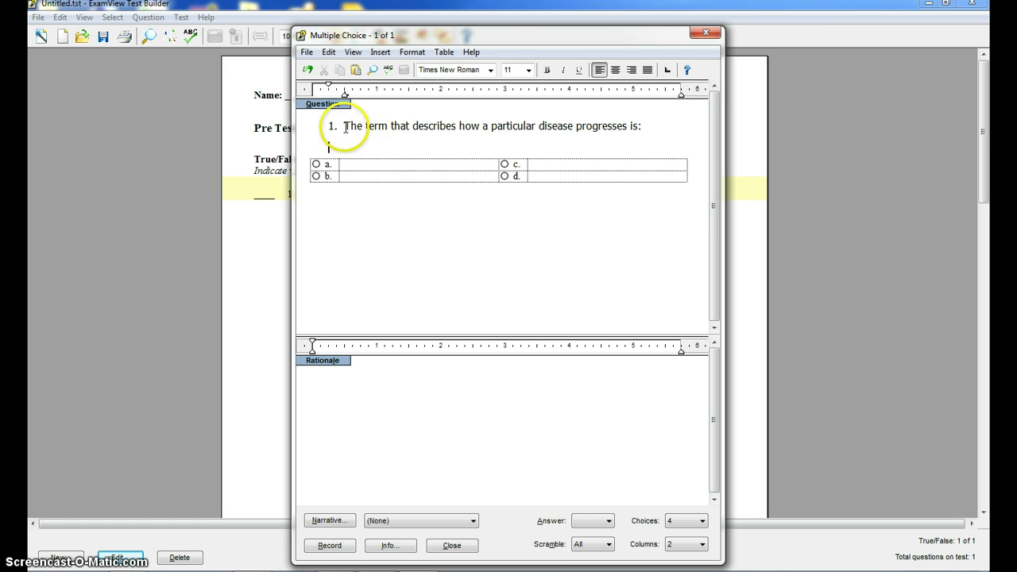
click(347, 128)
key(BackSpace)
key(BackSpace)
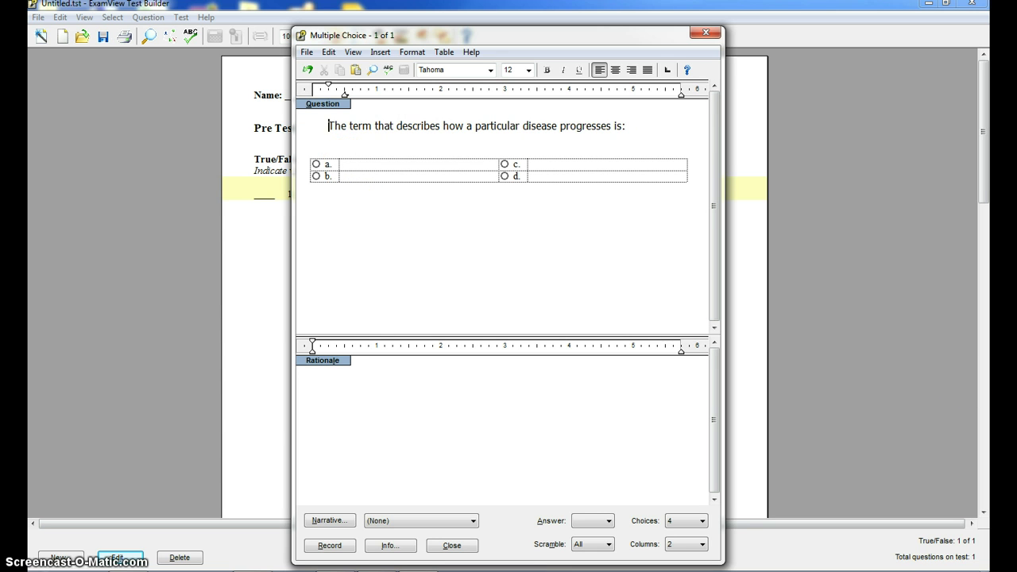
Step: Enter answer choices Pathogenesis, Pathology, Etiology and Morphology
click(380, 165)
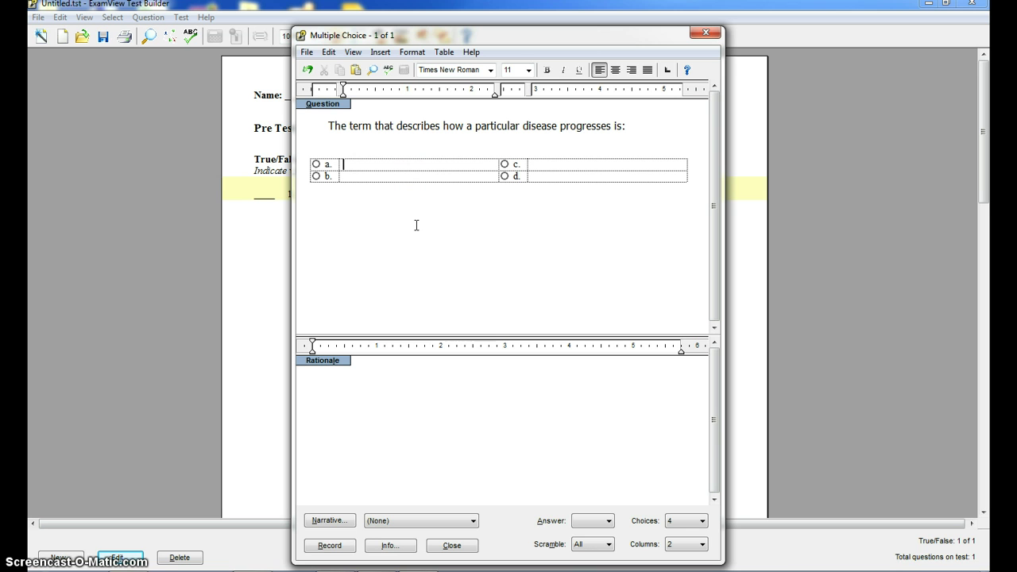
text(Pathogenesis)
click(361, 177)
text(Pathology)
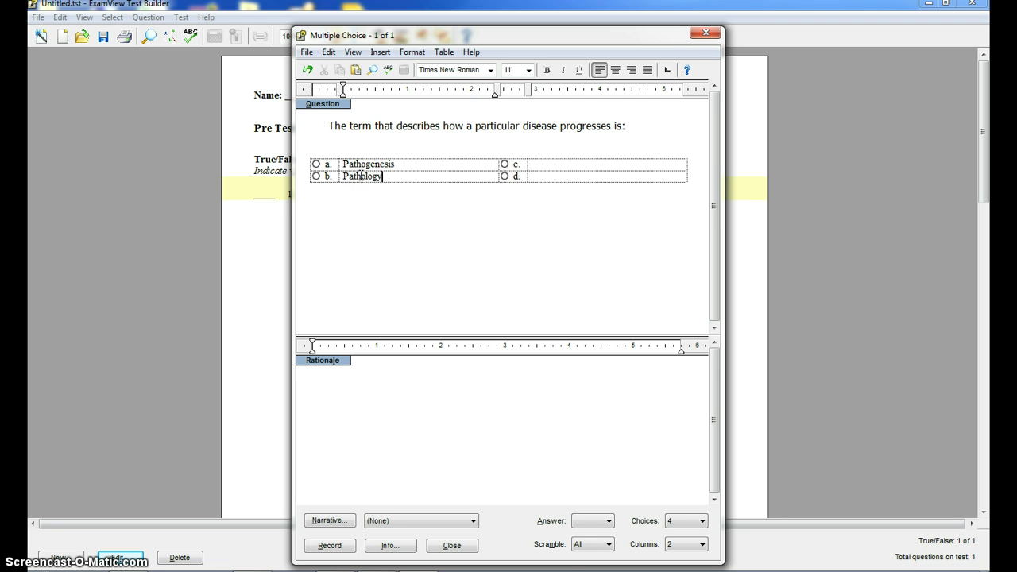
click(534, 167)
text(Etiol)
key(BackSpace)
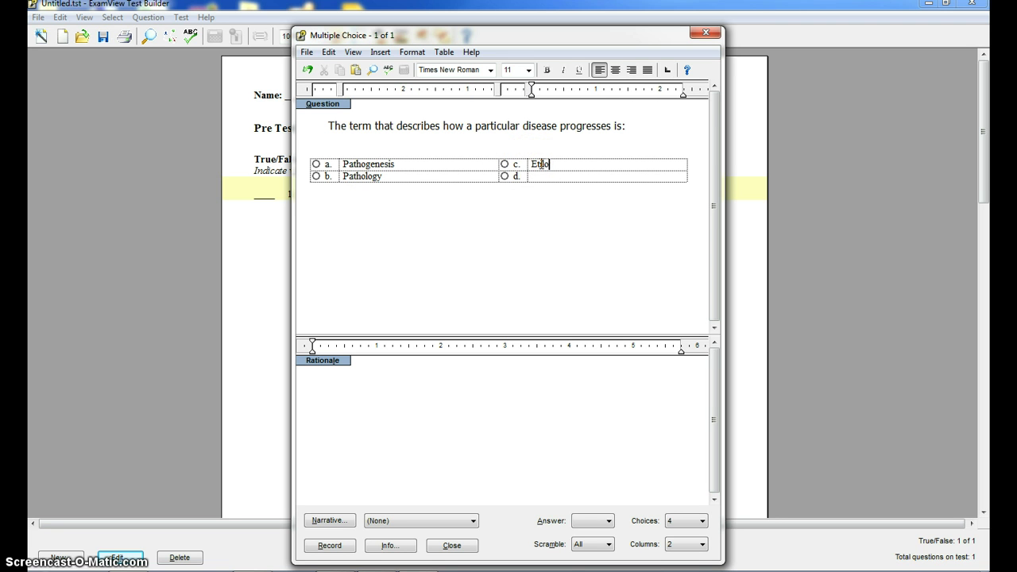
text(logy)
click(539, 176)
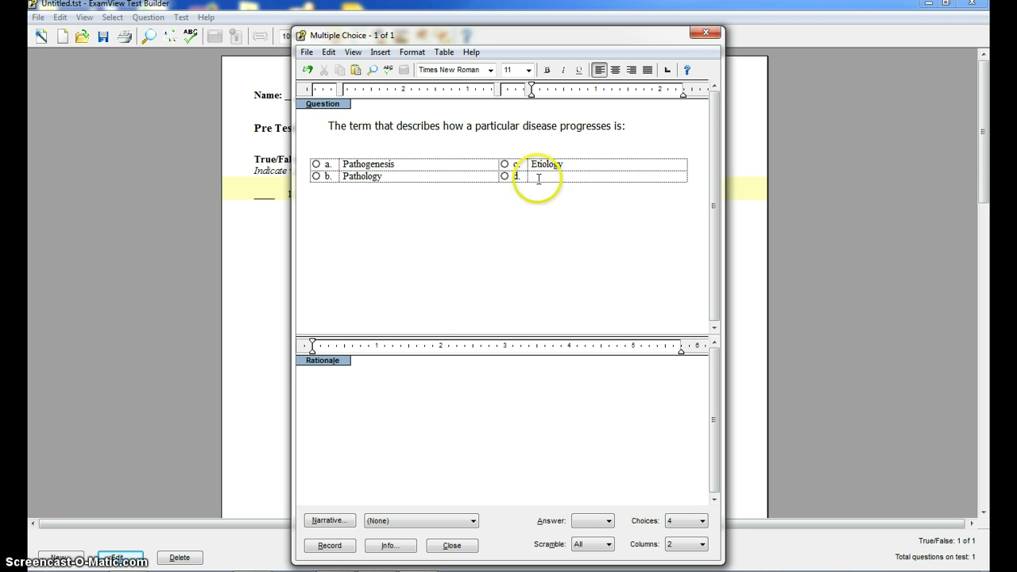
text(Morph)
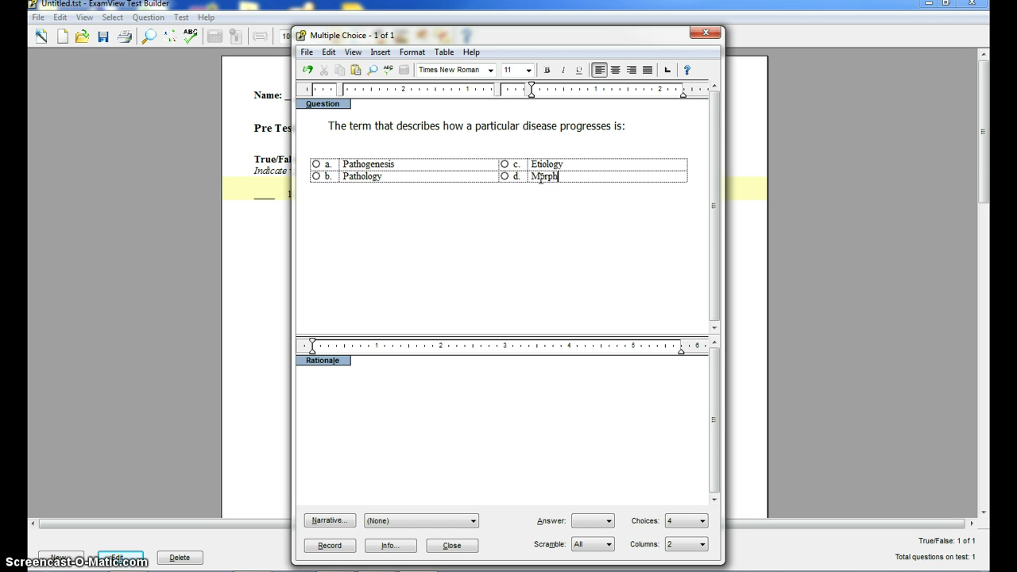
text(ology)
Step: Mark Pathogenesis (a) as correct and record the question, accepting the Caution prompt
click(316, 165)
click(412, 230)
click(329, 546)
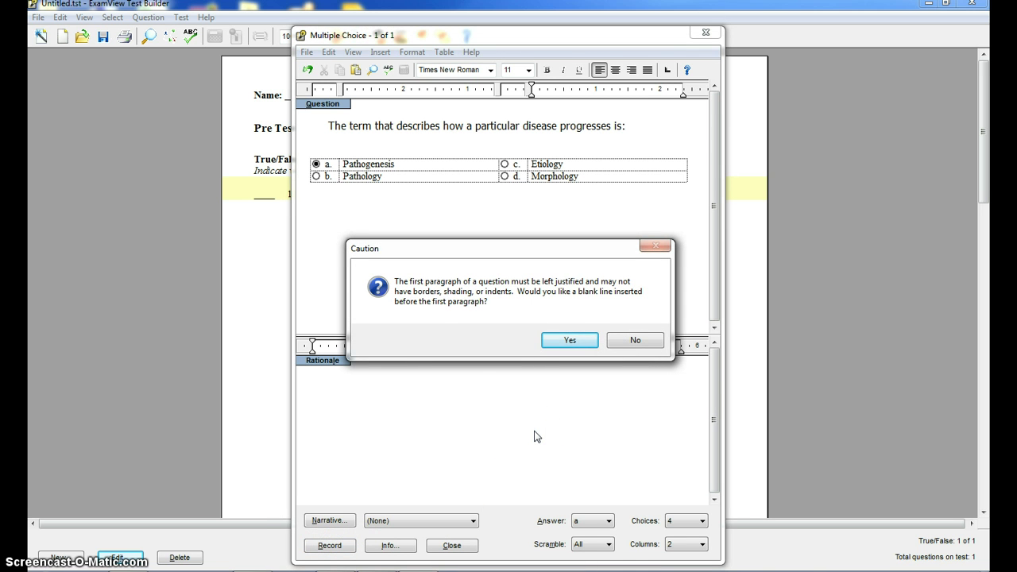
click(570, 341)
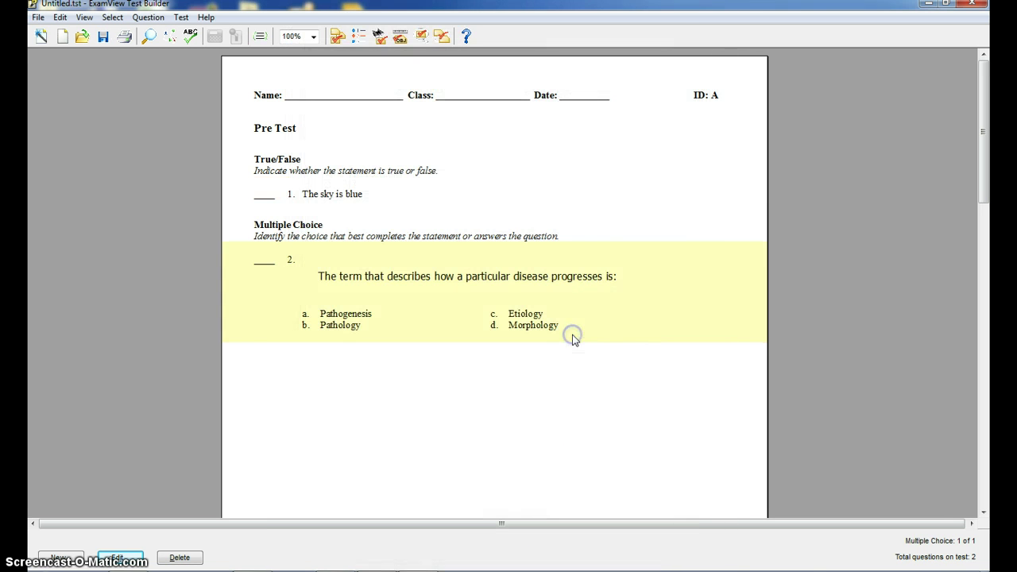
click(482, 389)
click(480, 391)
click(343, 195)
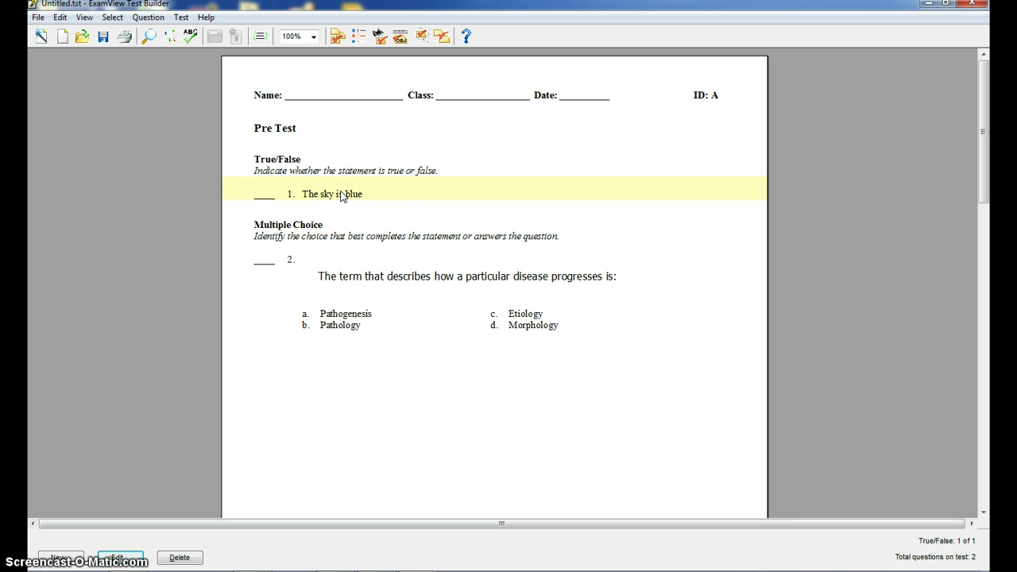
click(357, 277)
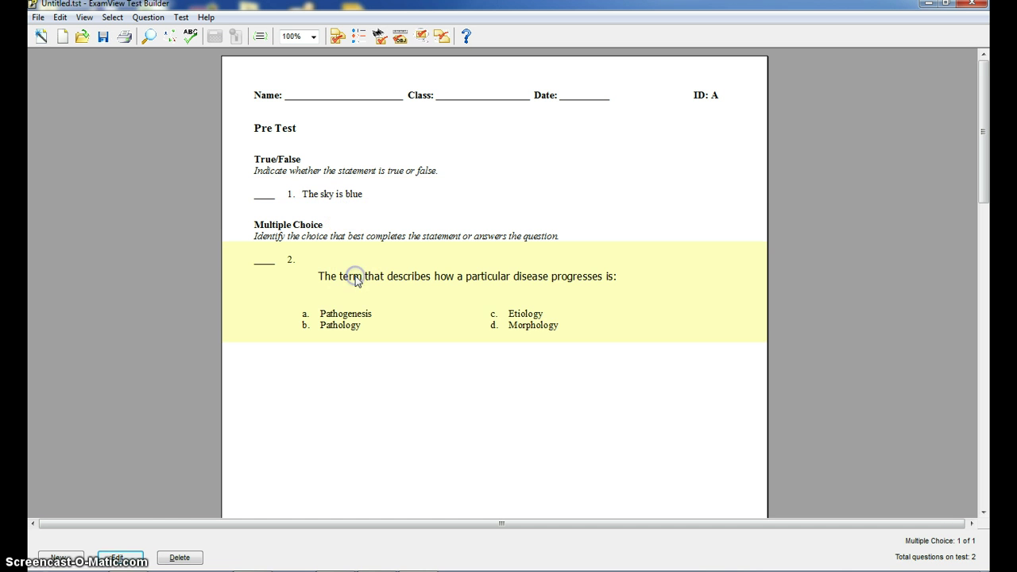
click(119, 557)
click(326, 137)
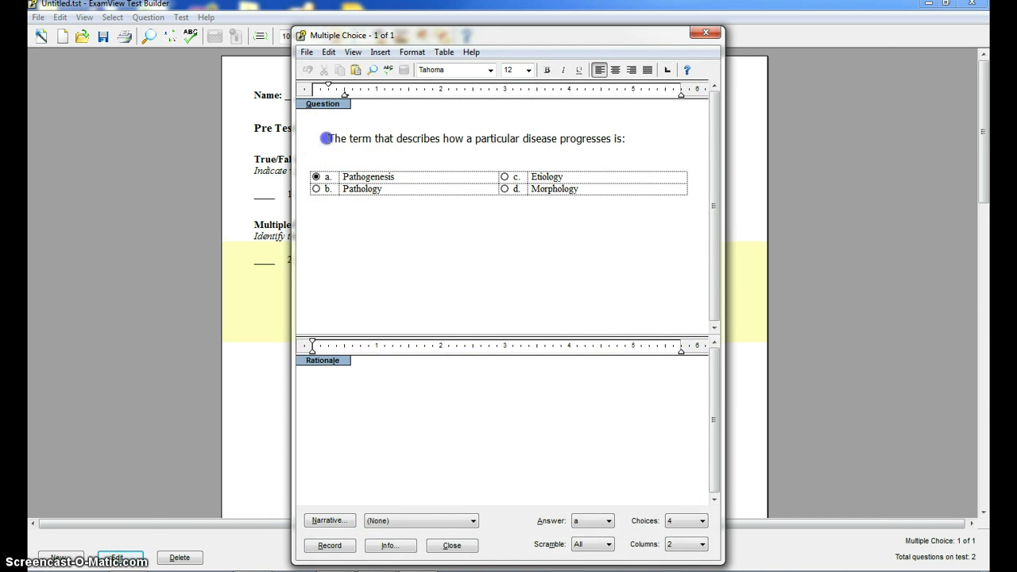
click(312, 120)
key(Delete)
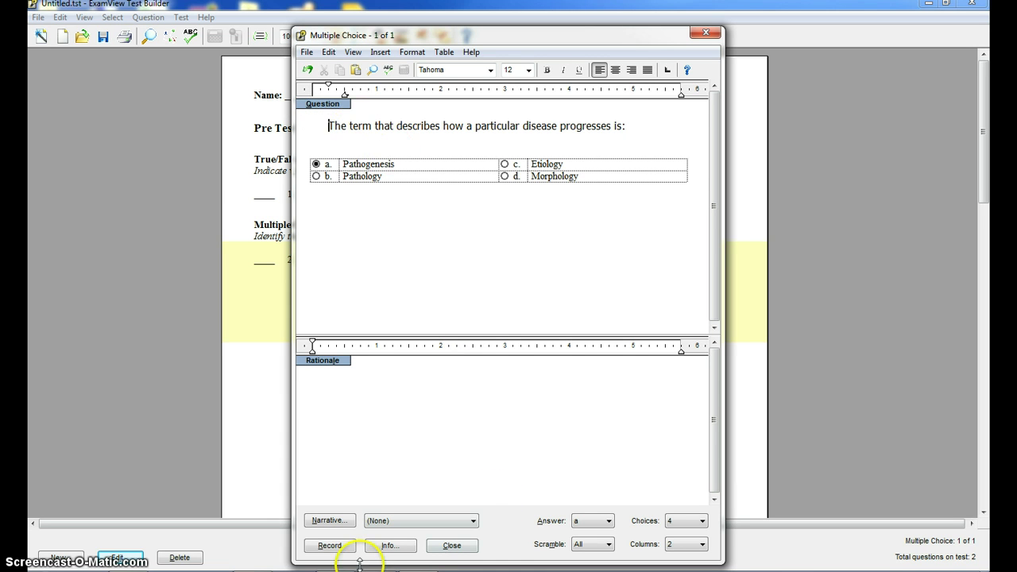
click(330, 546)
click(581, 337)
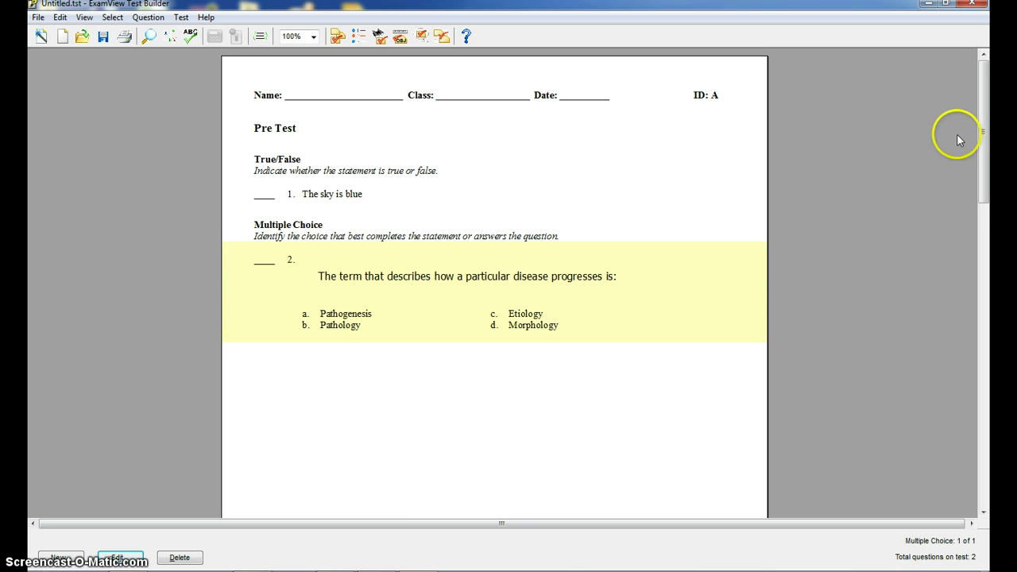
mouse_move(982, 114)
mouse_down()
mouse_move(987, 350)
mouse_move(986, 116)
mouse_up()
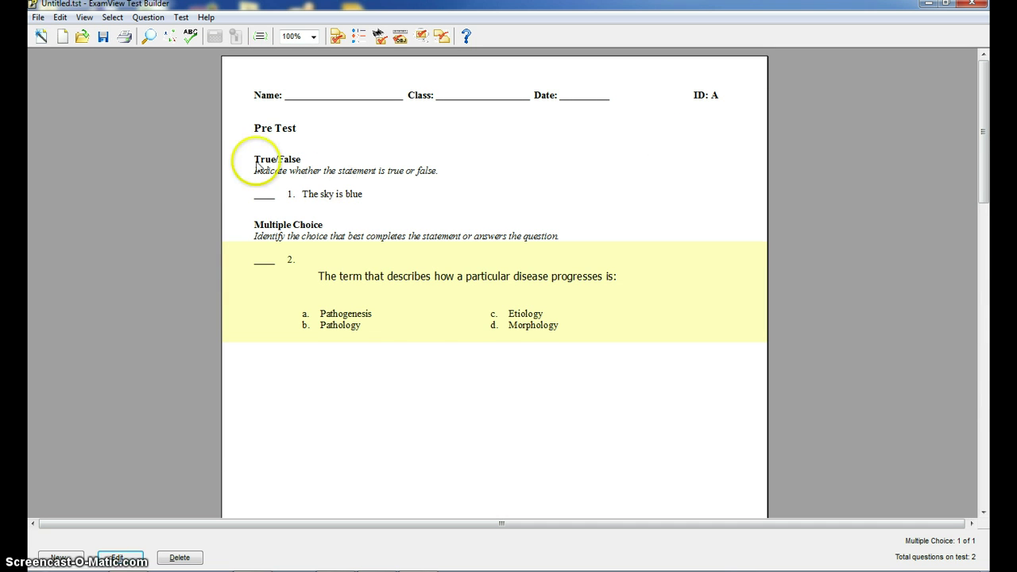
Step: Open Save As for the Pre Test and close it without saving
click(37, 18)
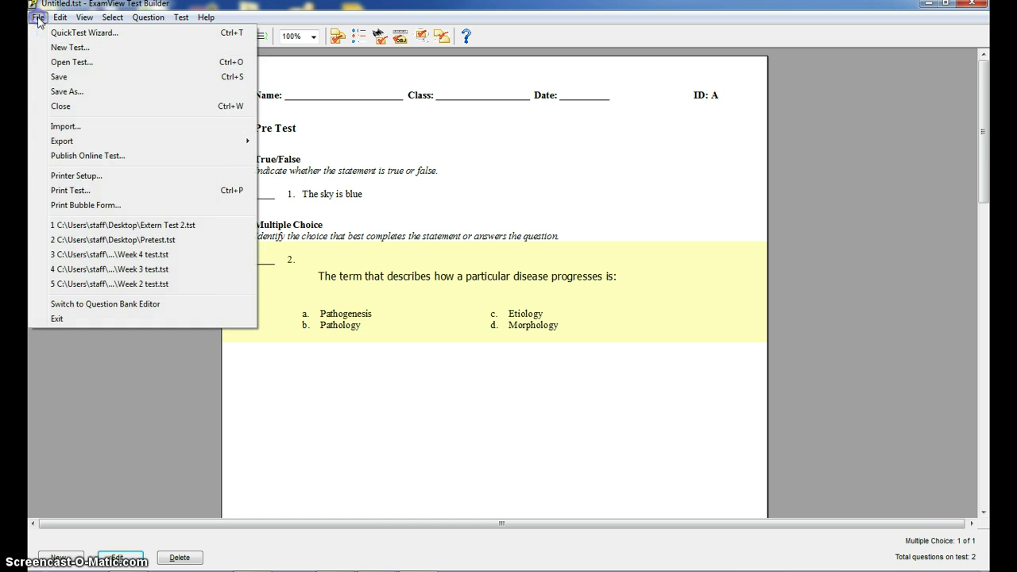
click(64, 90)
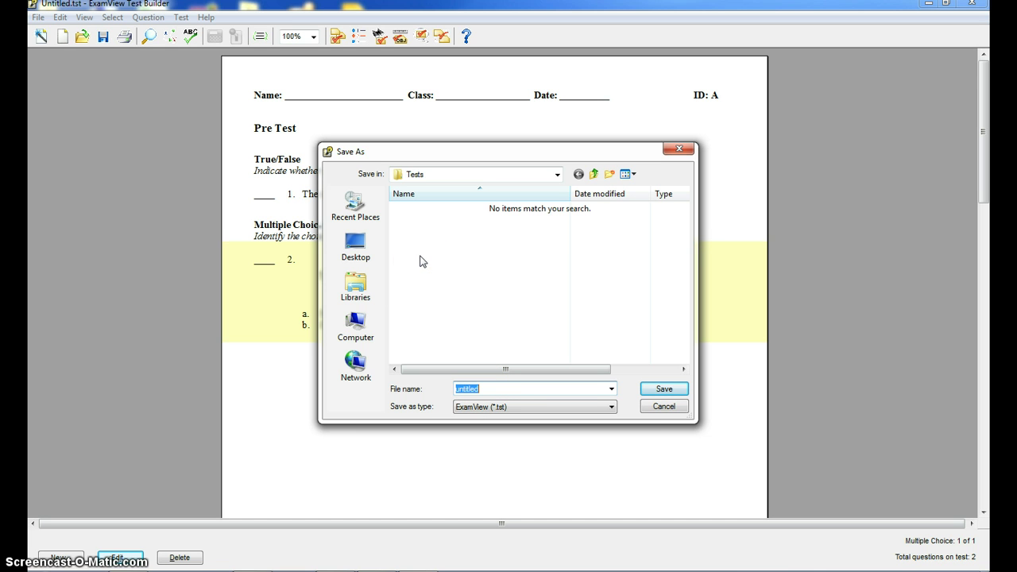
click(681, 149)
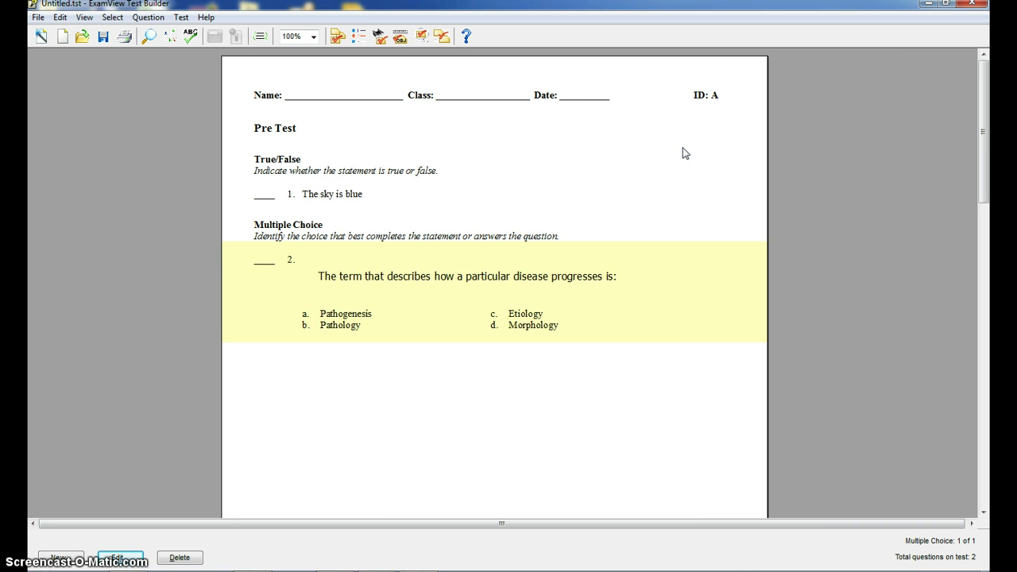
Step: Close the Pre Test without saving changes and relaunch ExamView Test Generator
click(974, 6)
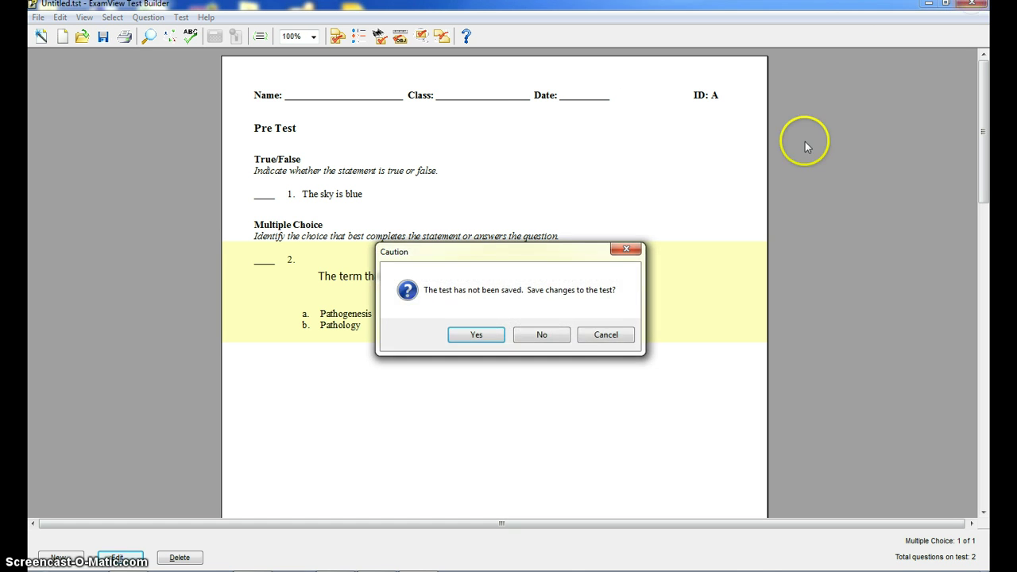
click(544, 334)
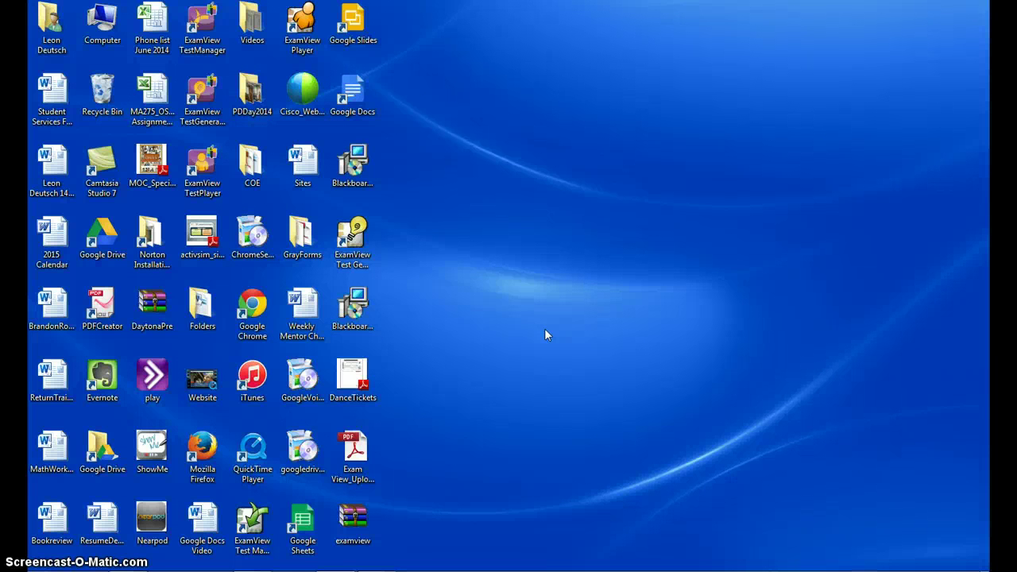
click(354, 236)
click(354, 237)
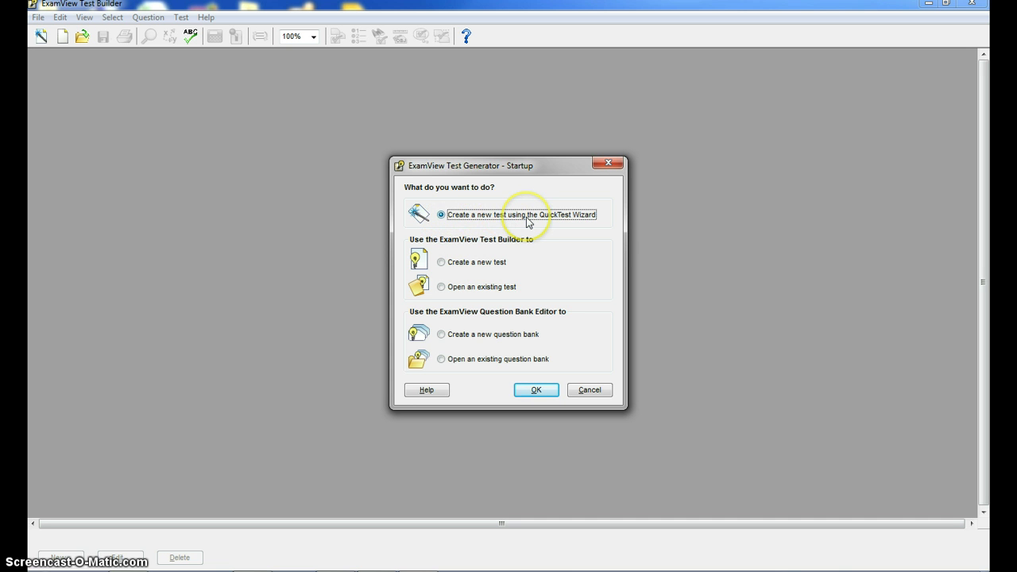
Step: Start a QuickTest Wizard test titled 'Practice Test'
click(536, 391)
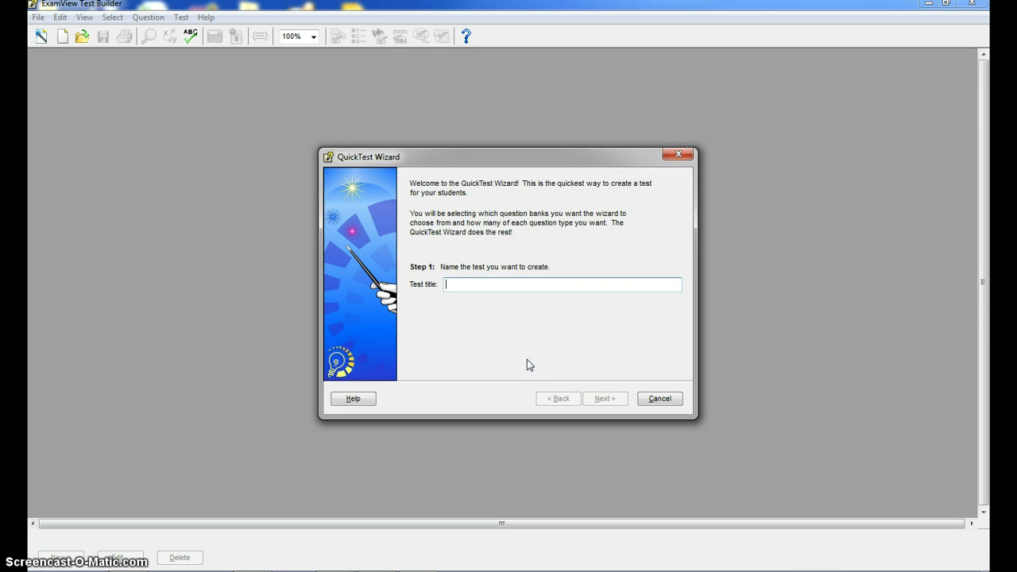
text(Practice)
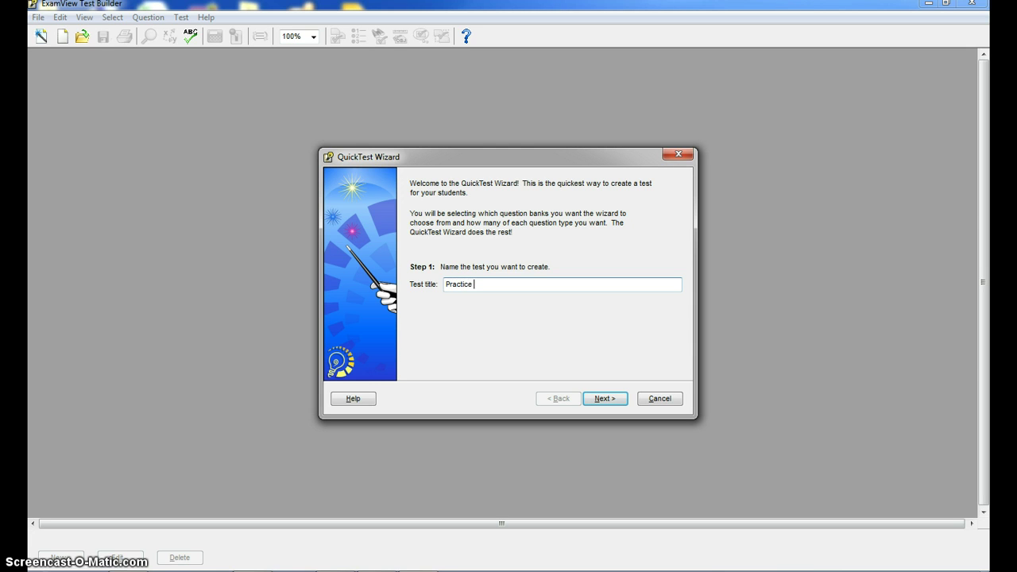
text( Test)
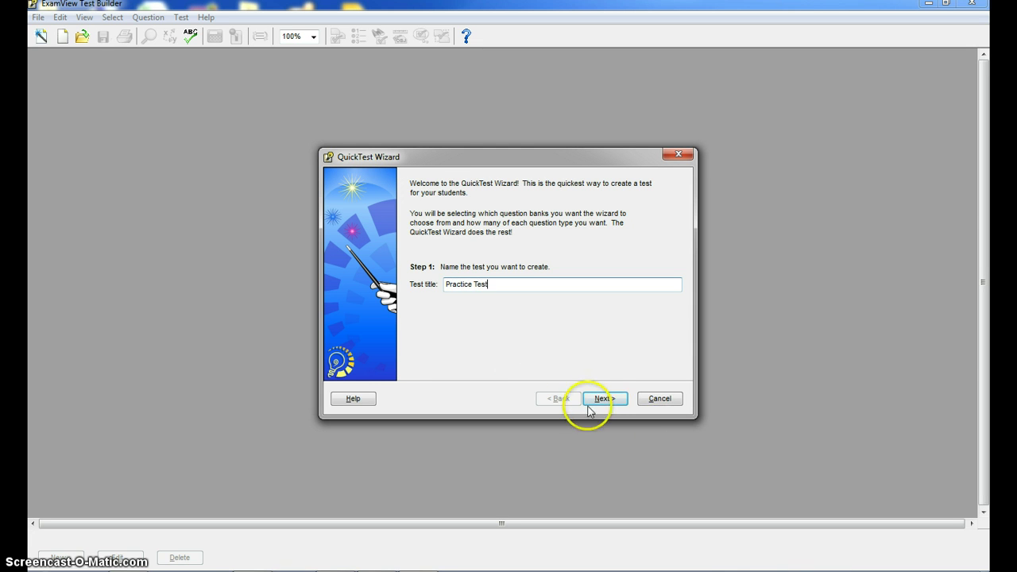
click(590, 405)
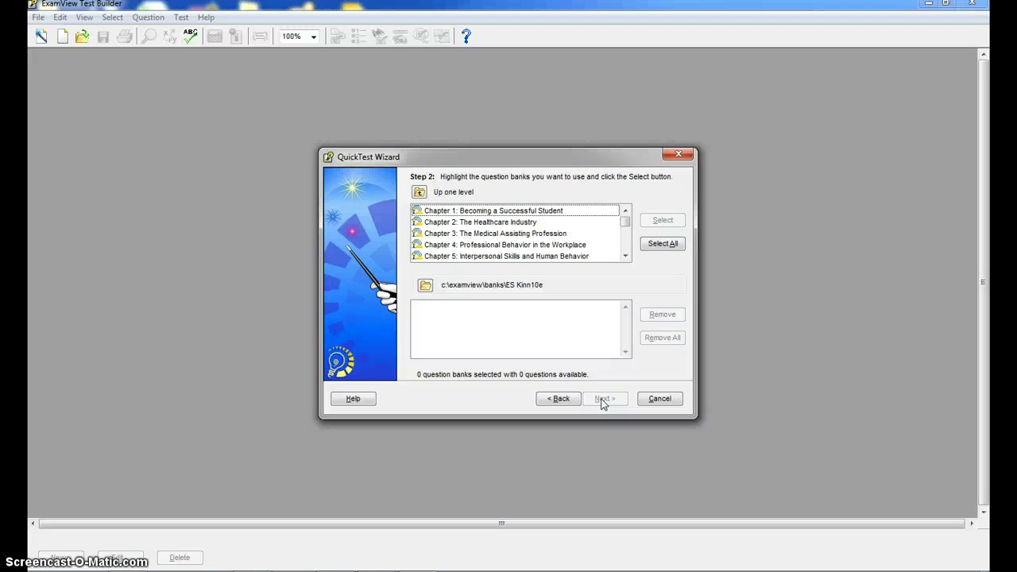
Step: Select the Chapter 3 and Chapter 4 question banks as the source
click(480, 223)
click(509, 234)
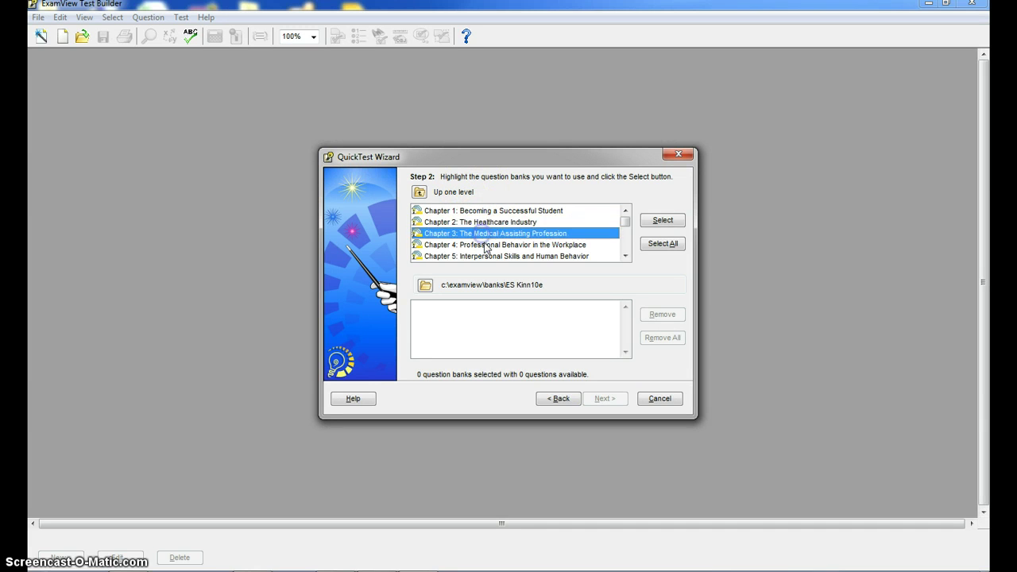
click(556, 245)
click(625, 256)
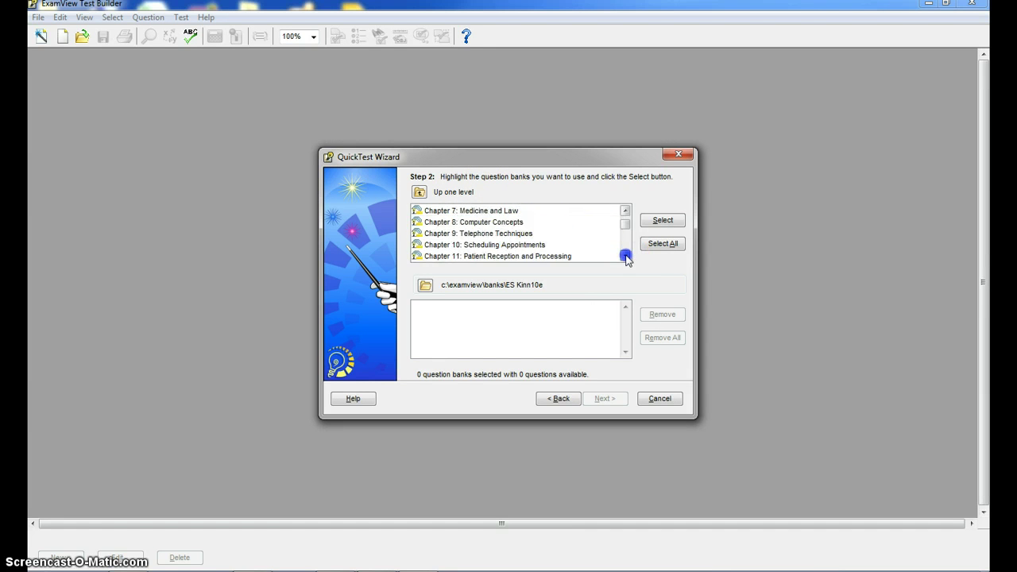
drag(626, 256, 627, 204)
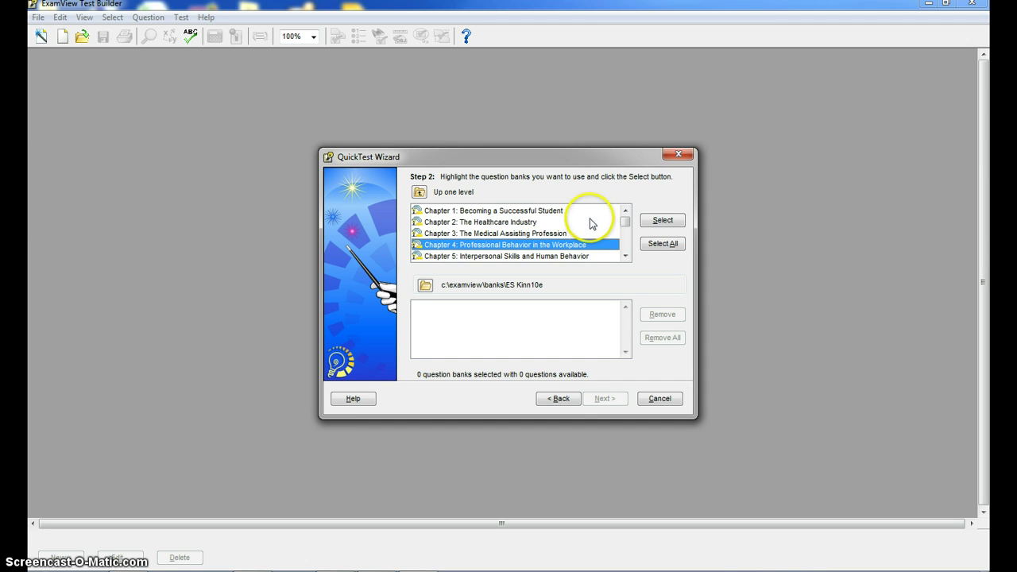
click(518, 234)
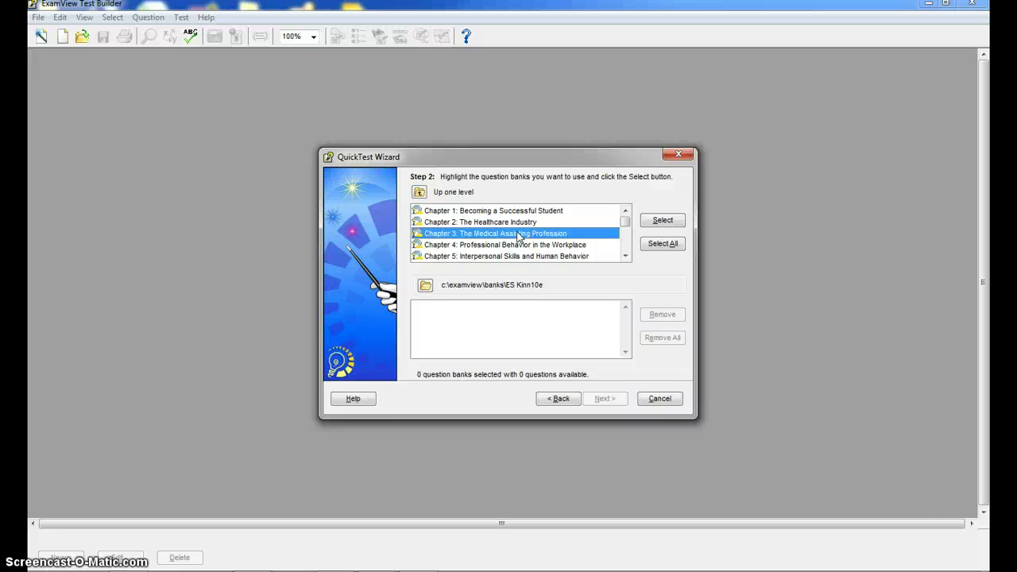
ctrl+click(521, 245)
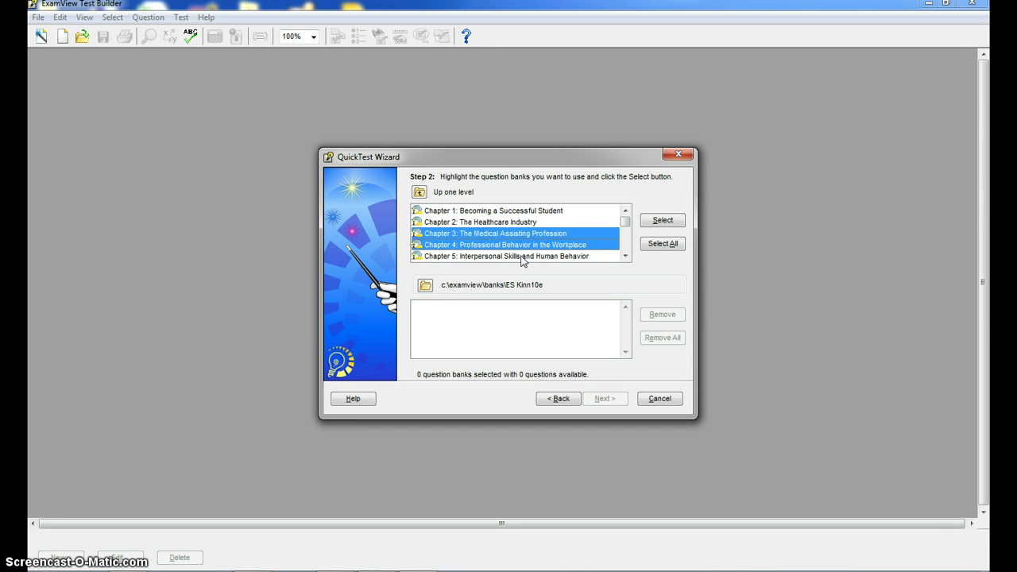
ctrl+click(523, 257)
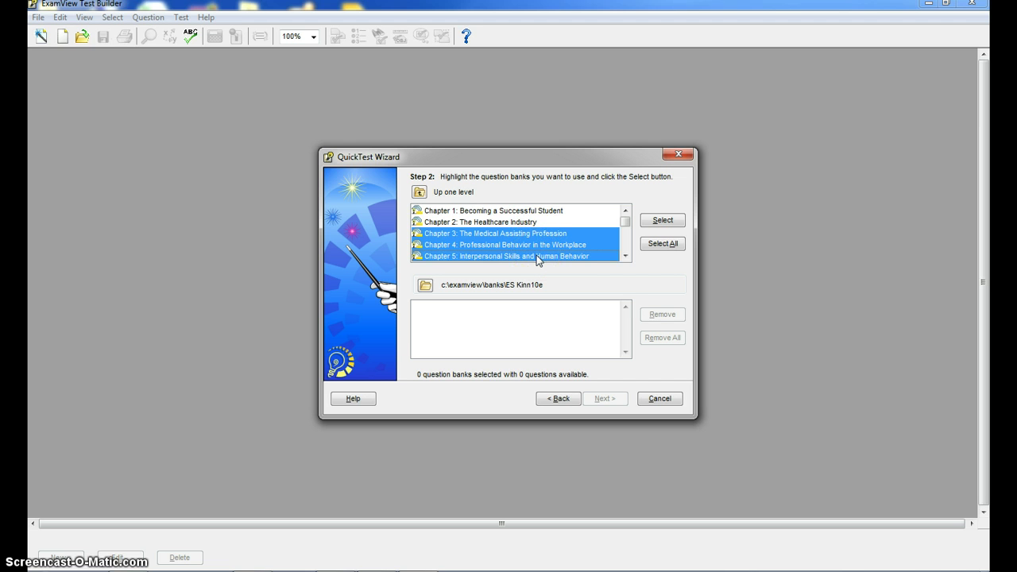
ctrl+click(537, 258)
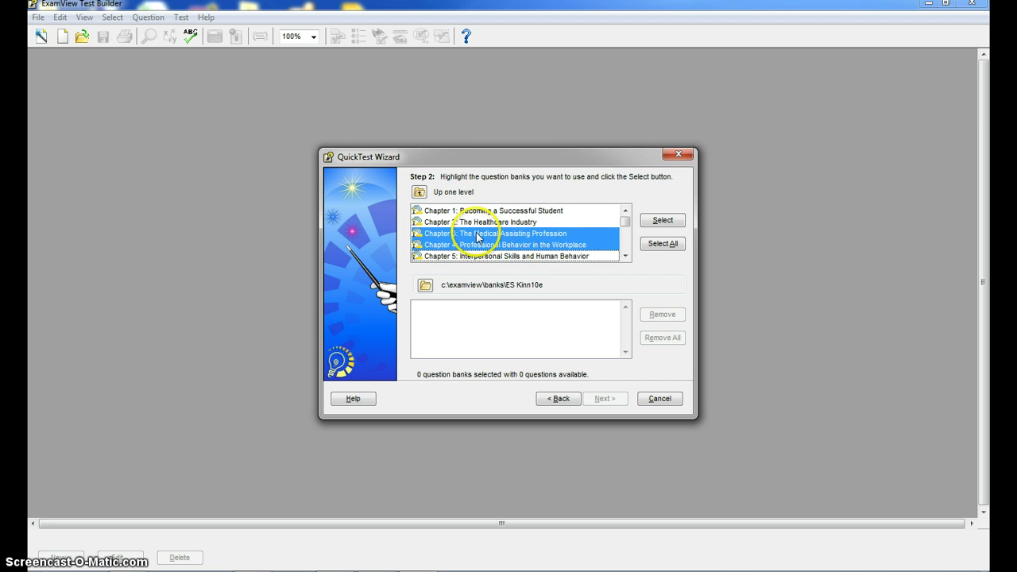
click(656, 223)
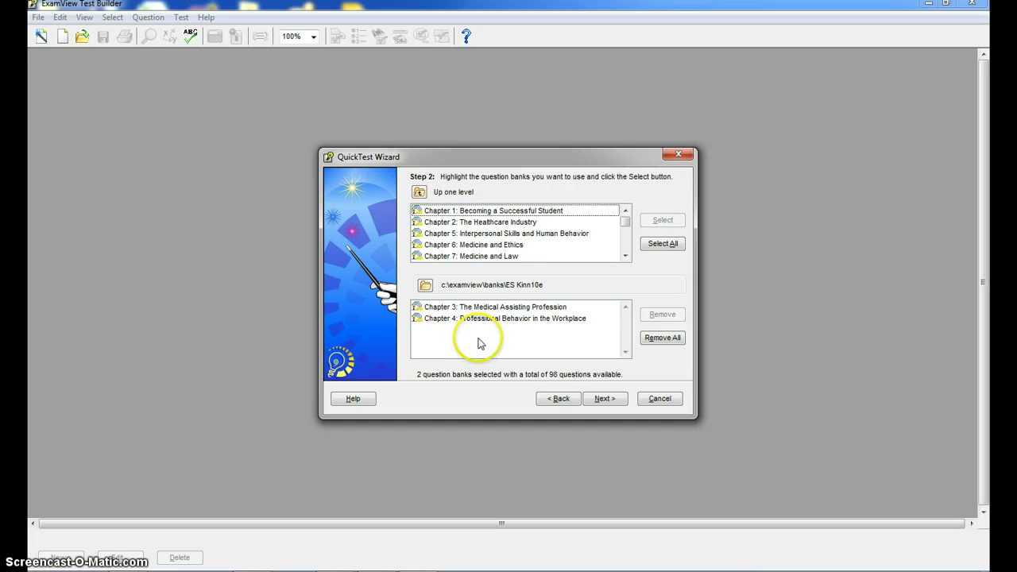
Step: Request 20 True/False and 45 Multiple Choice questions, 65 in total
click(606, 406)
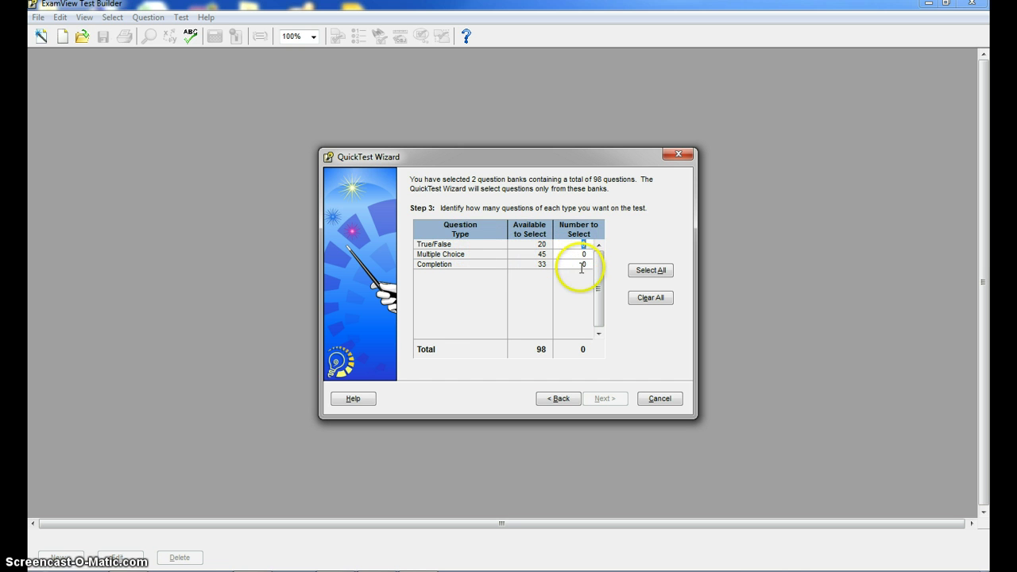
text(20)
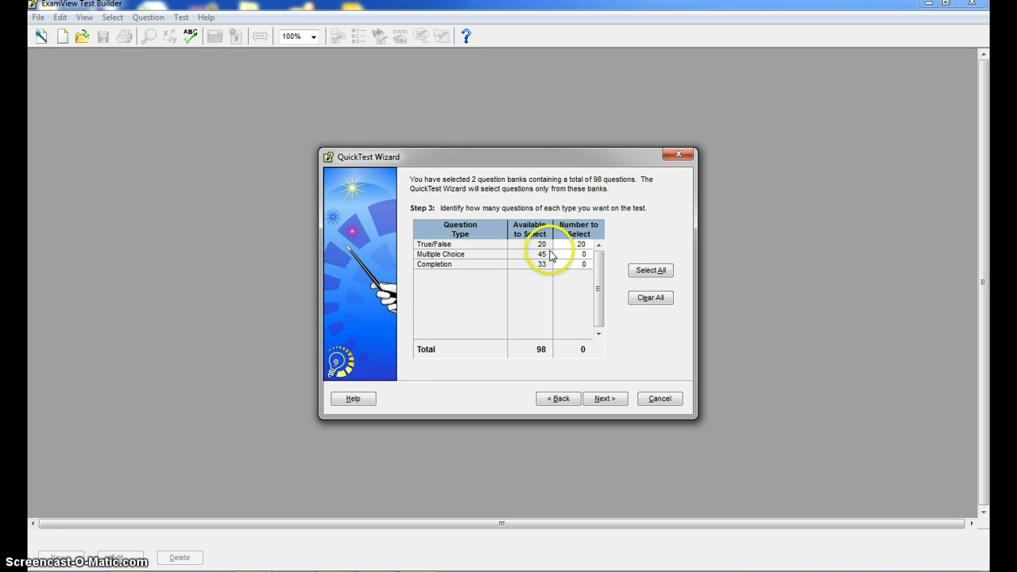
click(579, 254)
text(45)
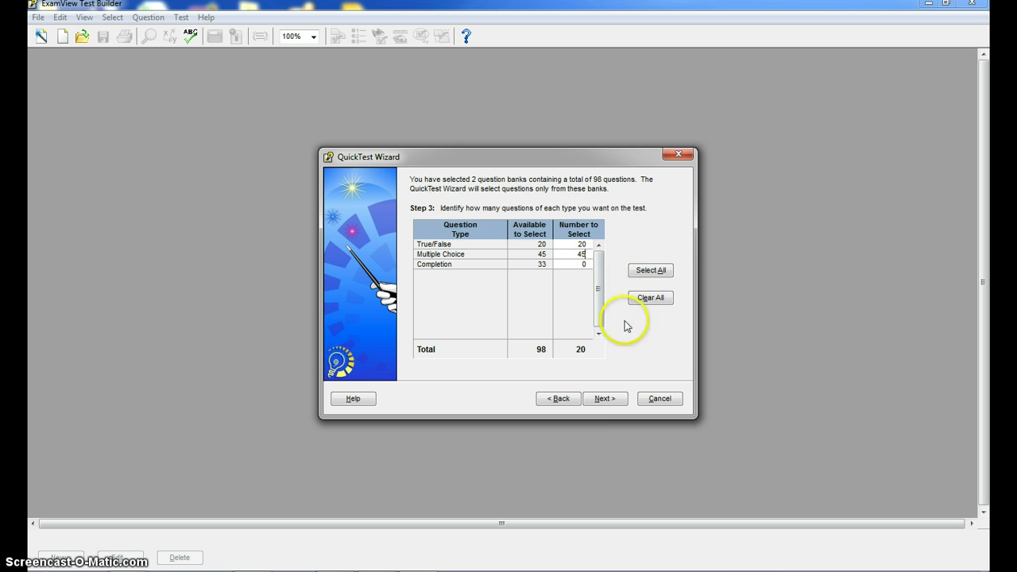
click(605, 399)
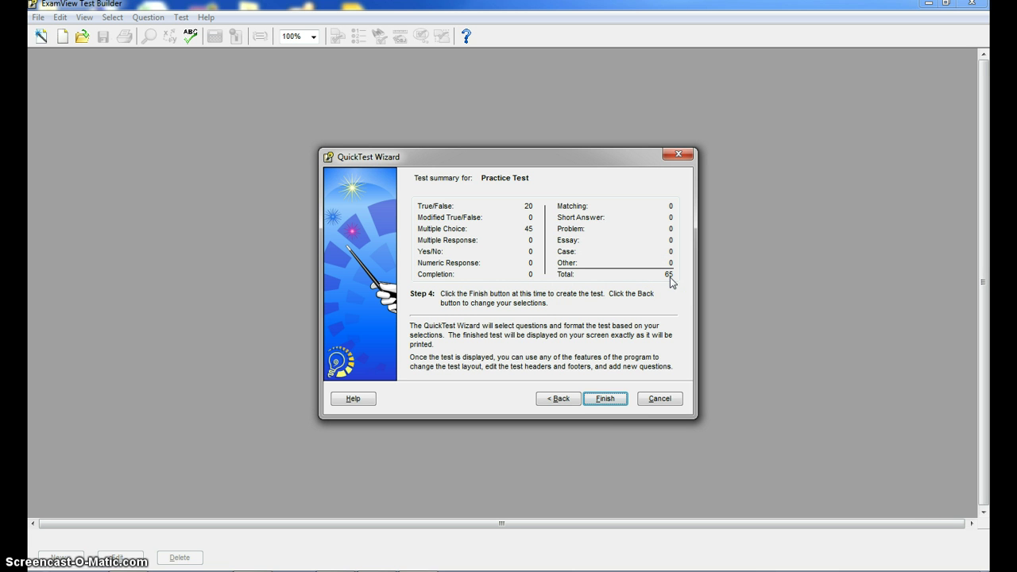
Step: Generate the Practice Test and delete question 33 about externship status
click(605, 400)
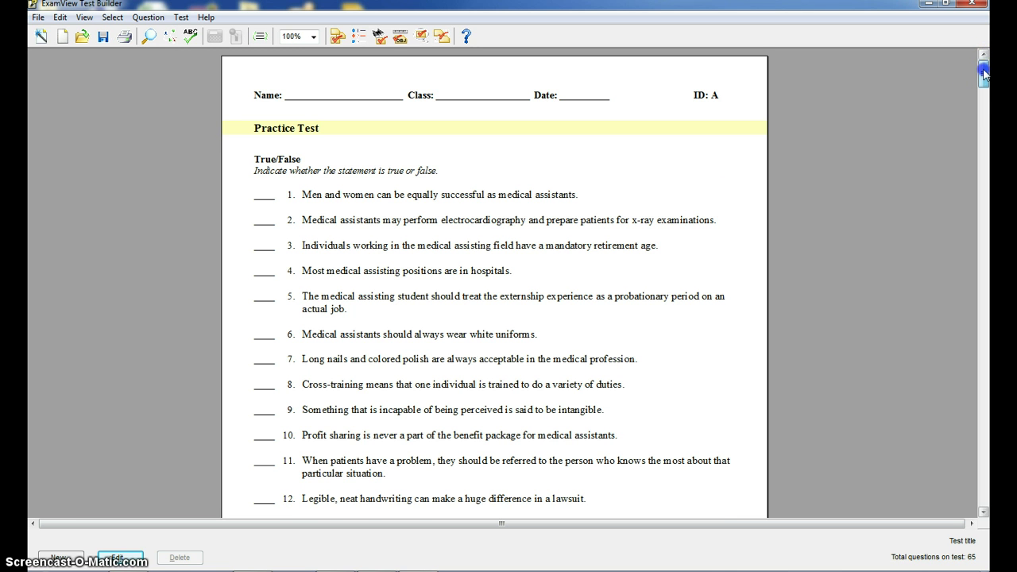
drag(984, 74, 991, 205)
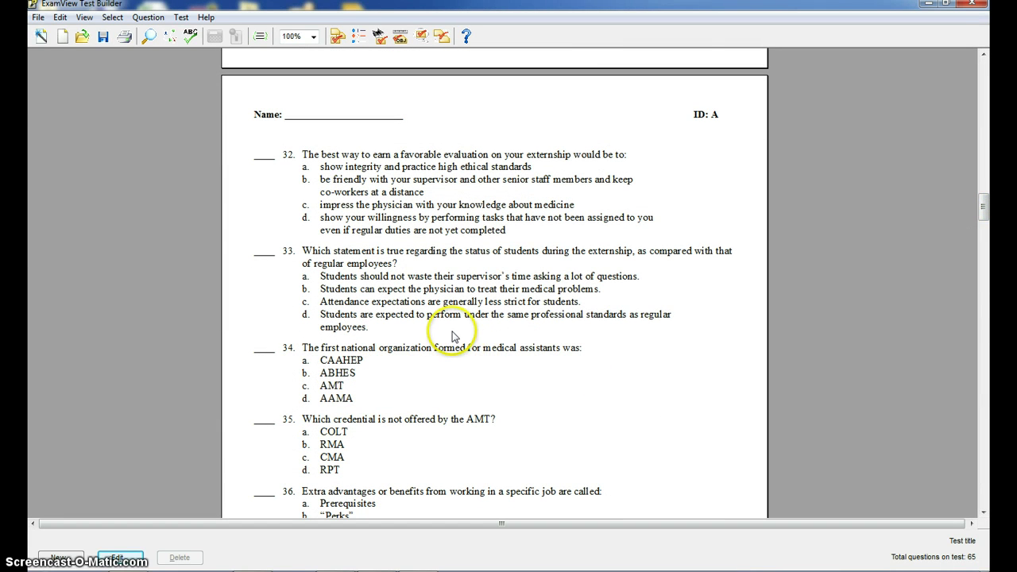
click(399, 302)
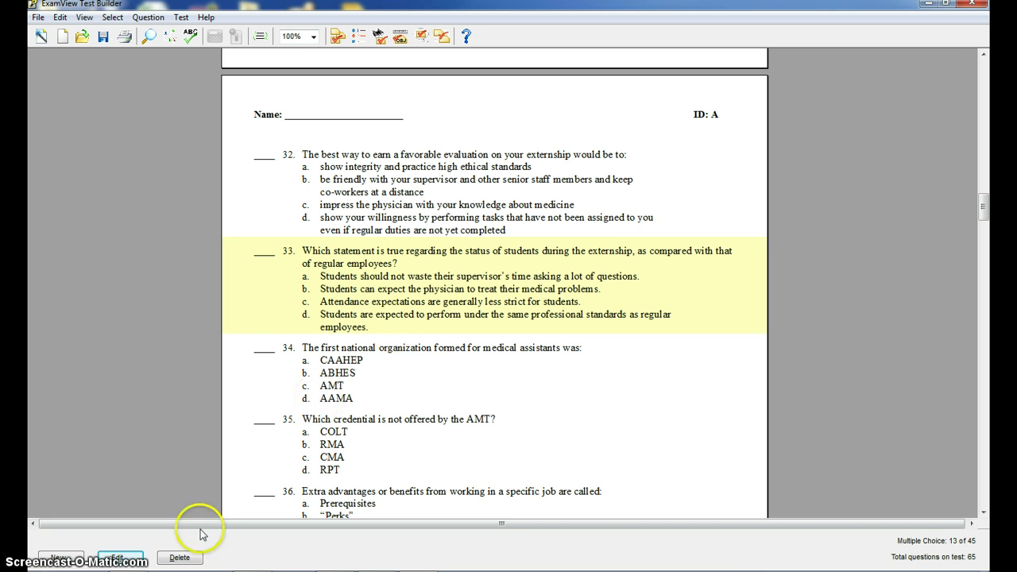
click(179, 558)
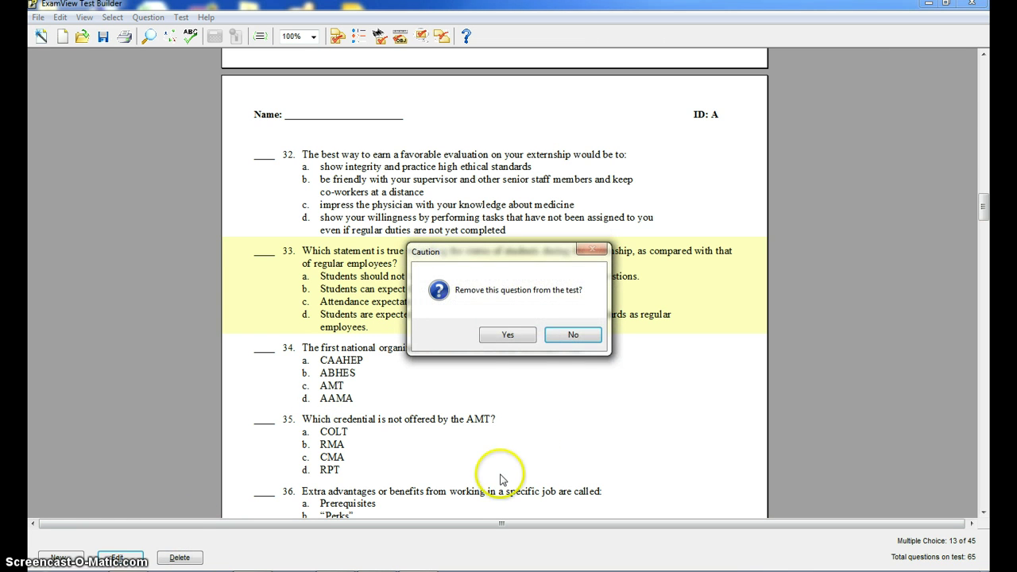
click(511, 337)
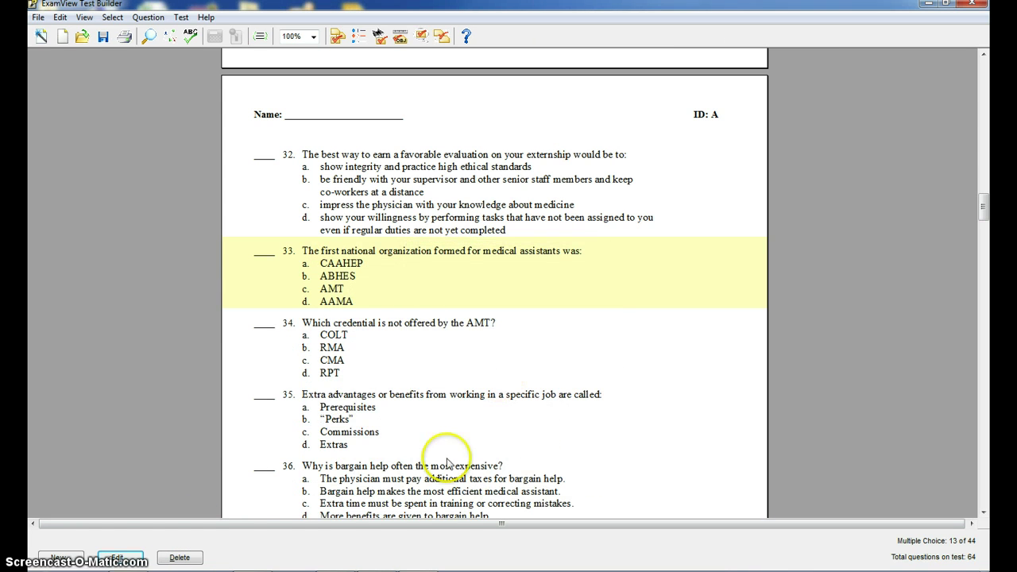
Step: Edit question 35 so 'a specific' reads 'an specific' and record it
click(331, 420)
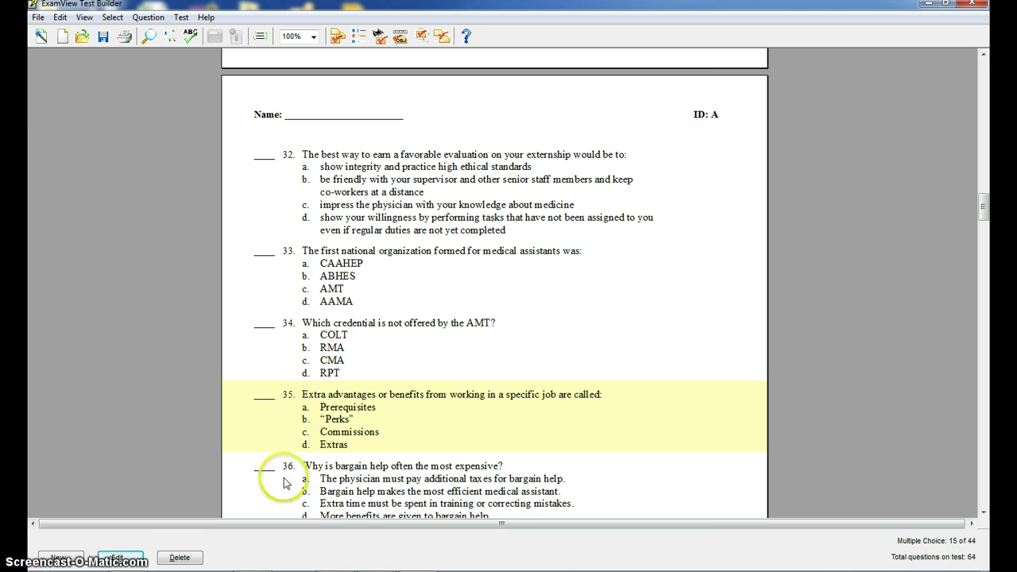
click(120, 558)
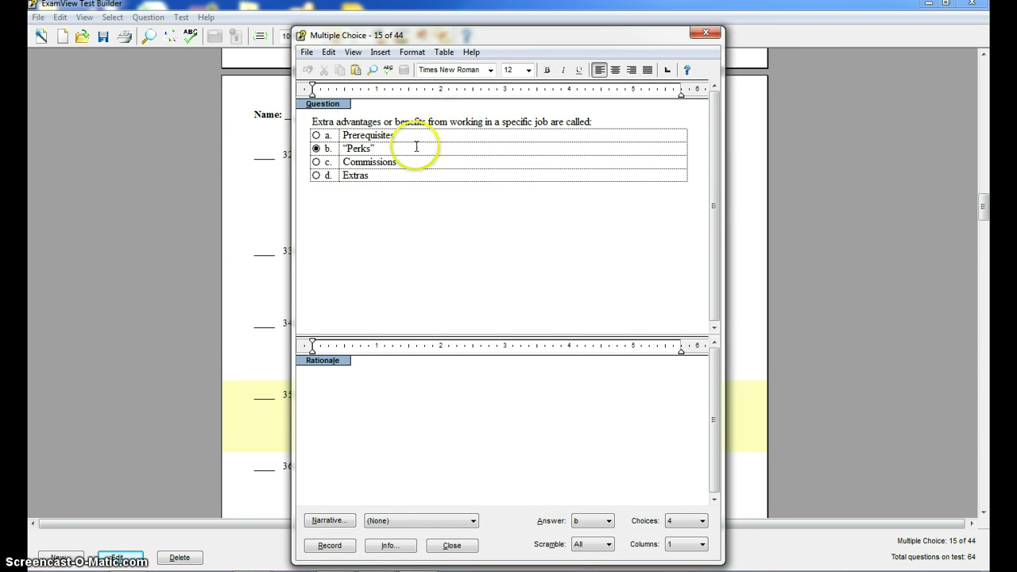
click(451, 121)
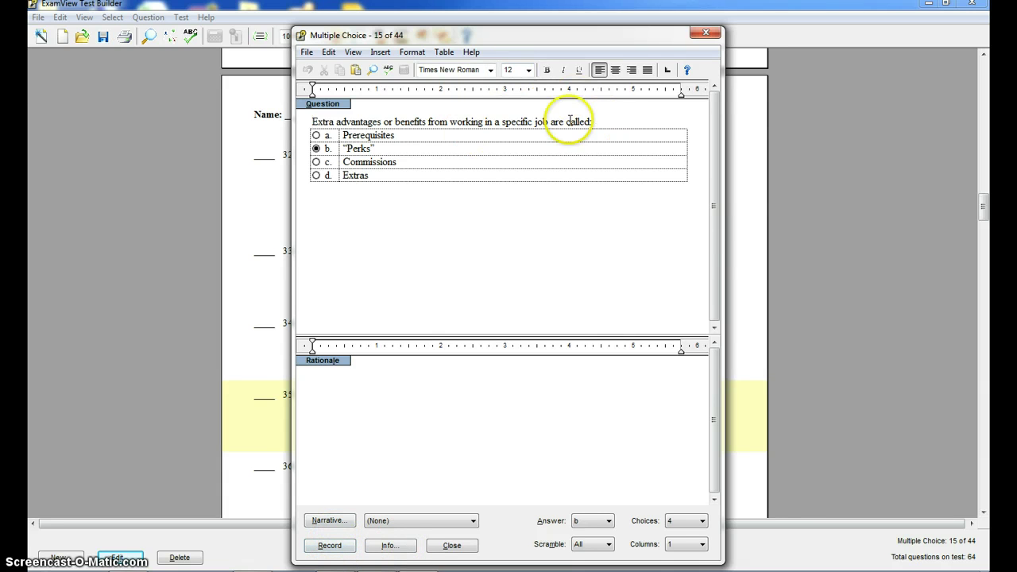
click(500, 122)
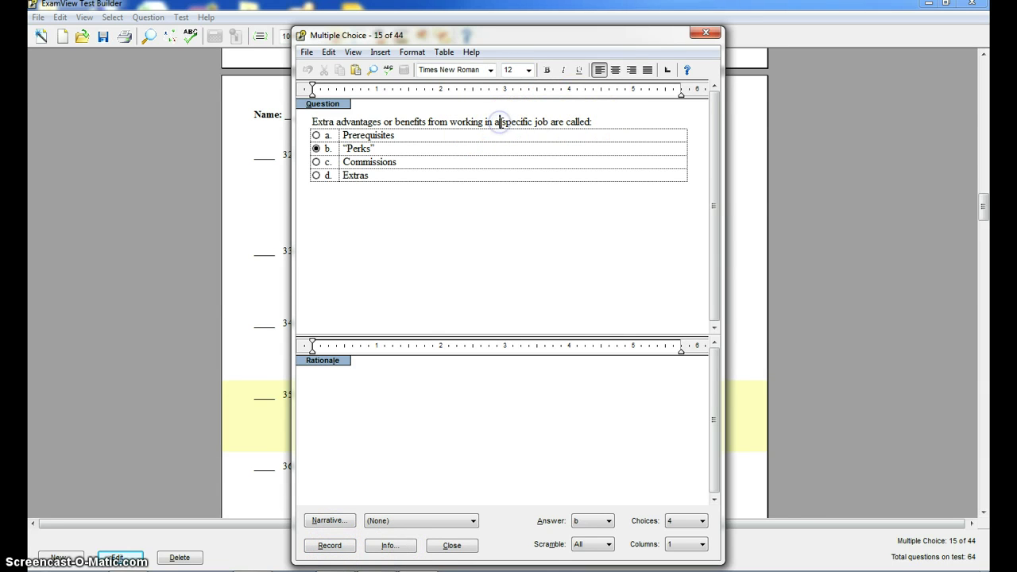
text(n)
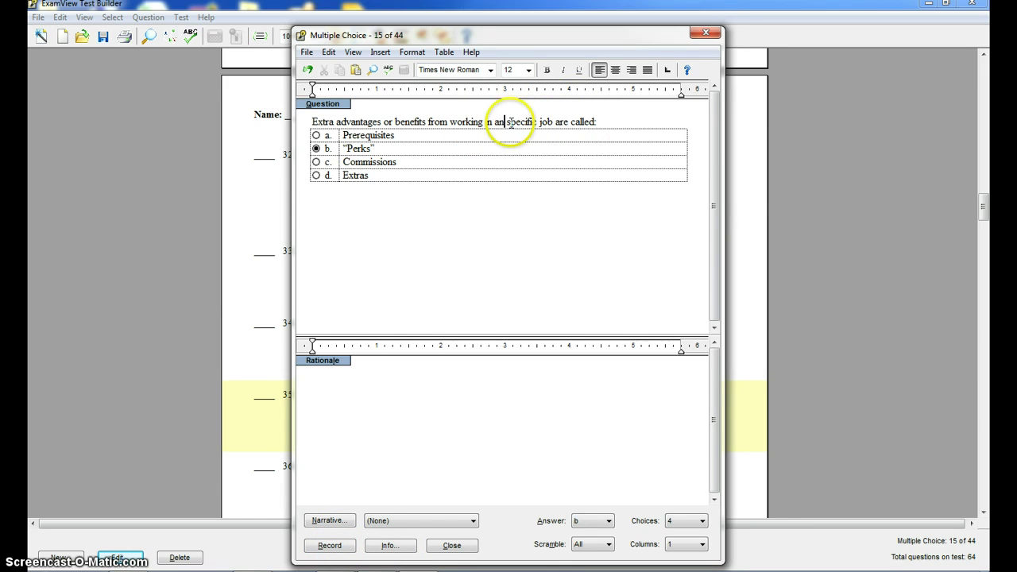
click(329, 546)
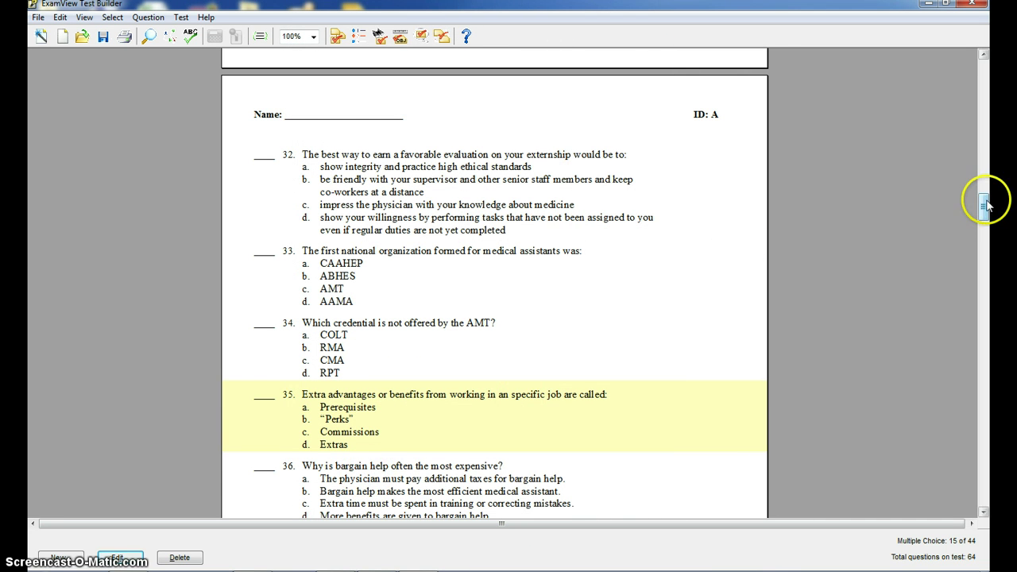
drag(985, 206, 984, 73)
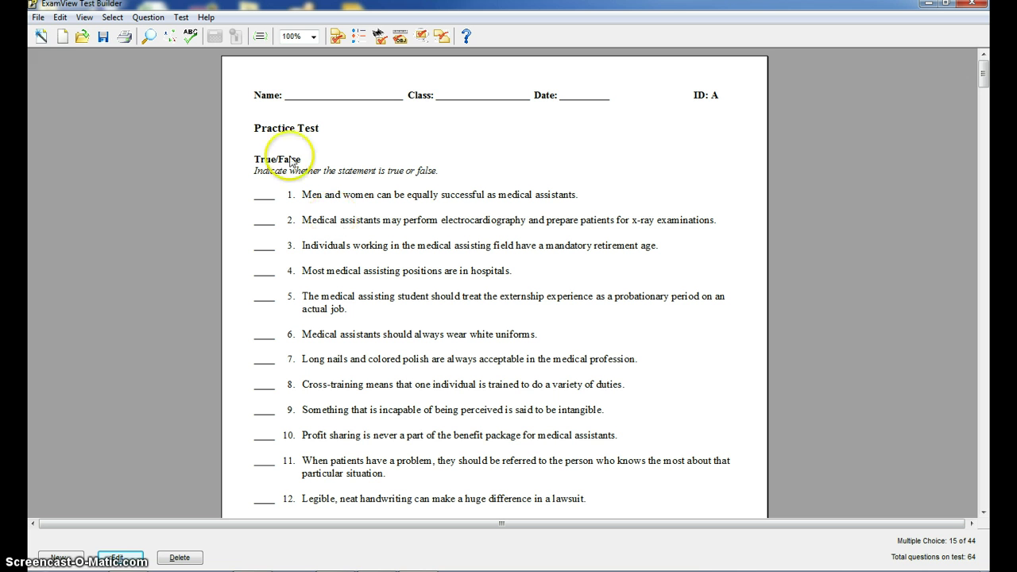
Step: Open the File menu to reach Save As for the 64-question Practice Test
click(37, 17)
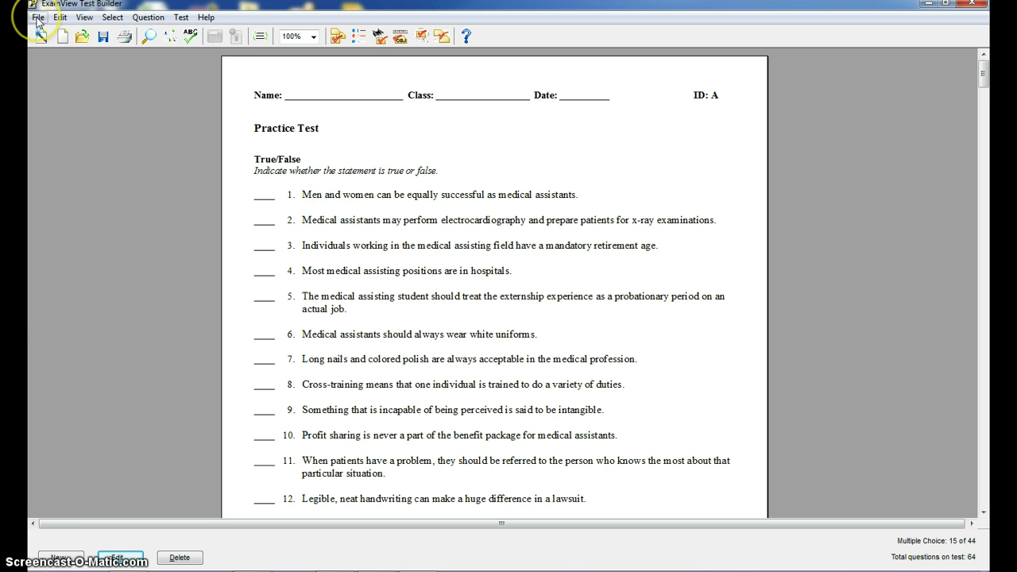
Step: Choose Save As, then dismiss the Save As dialog with its X without saving
click(60, 88)
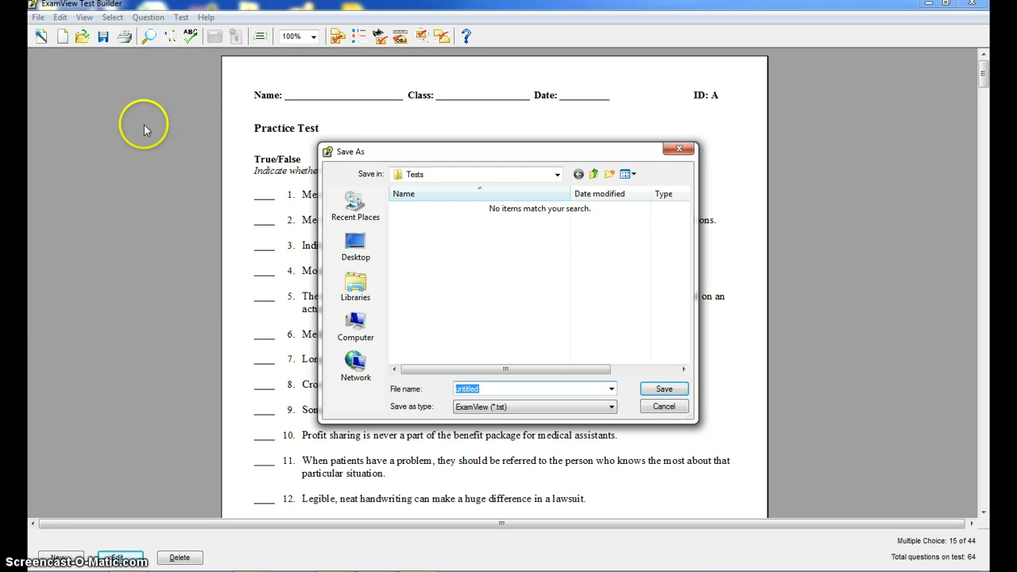
click(398, 232)
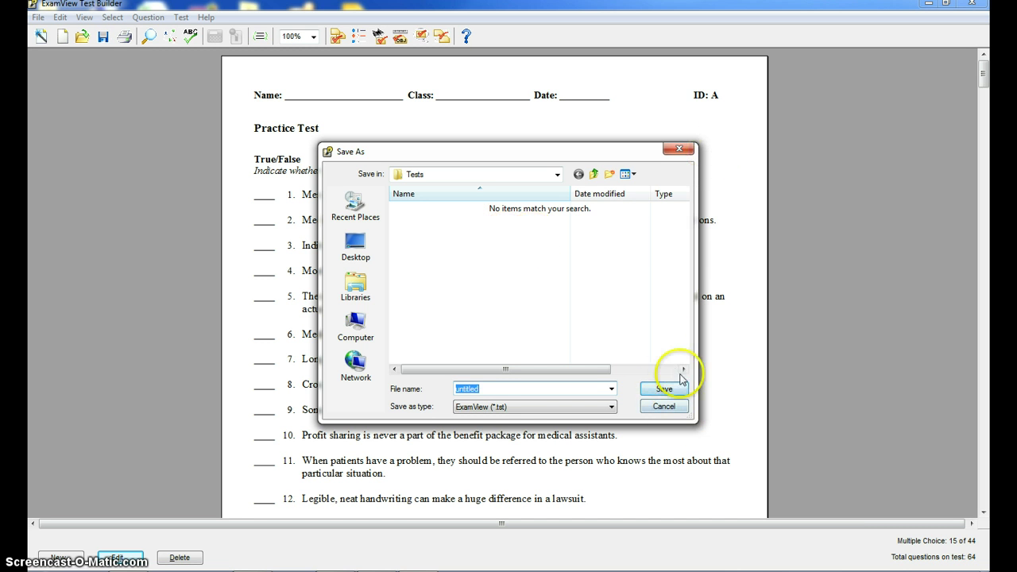
click(680, 150)
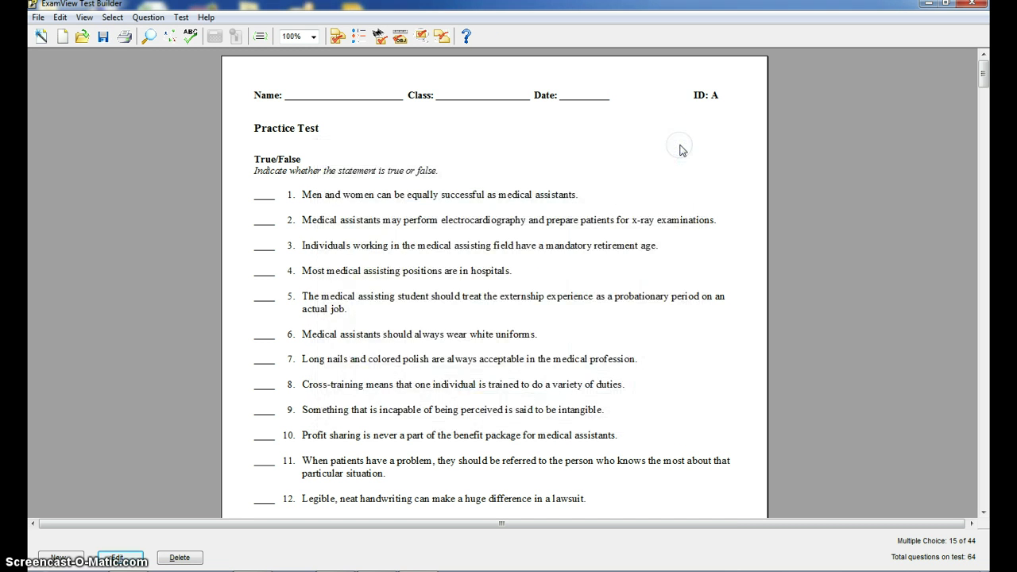